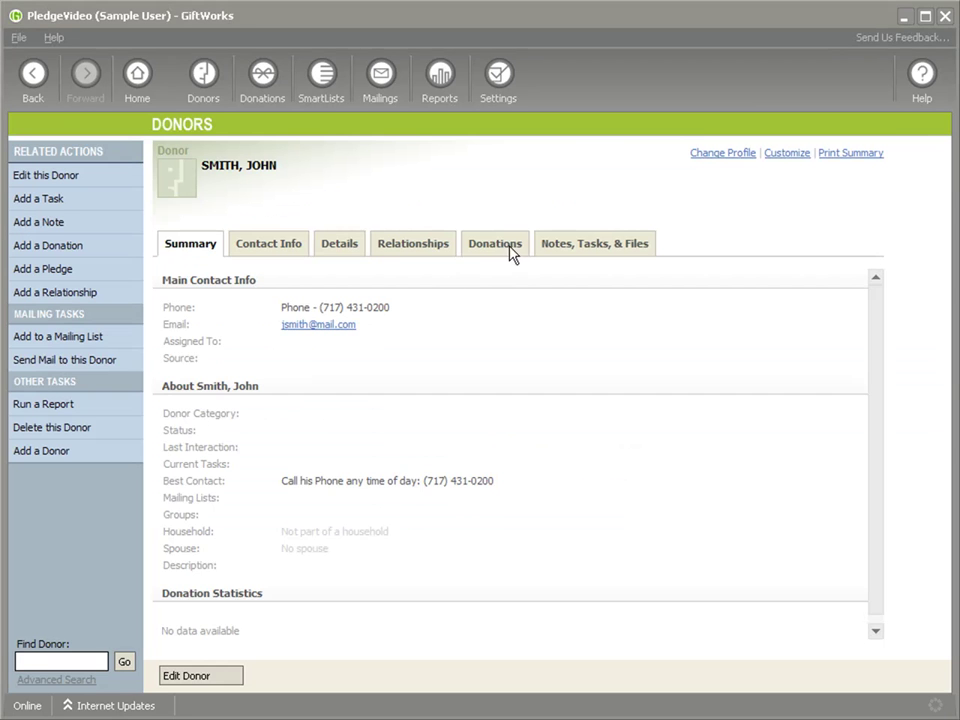
- Open the donor's existing pledge and enter a $300.00 payment against the installment due 9/1/2010
{"action": "left_click", "coordinate": [510, 250]}
{"action": "left_click", "coordinate": [540, 430]}
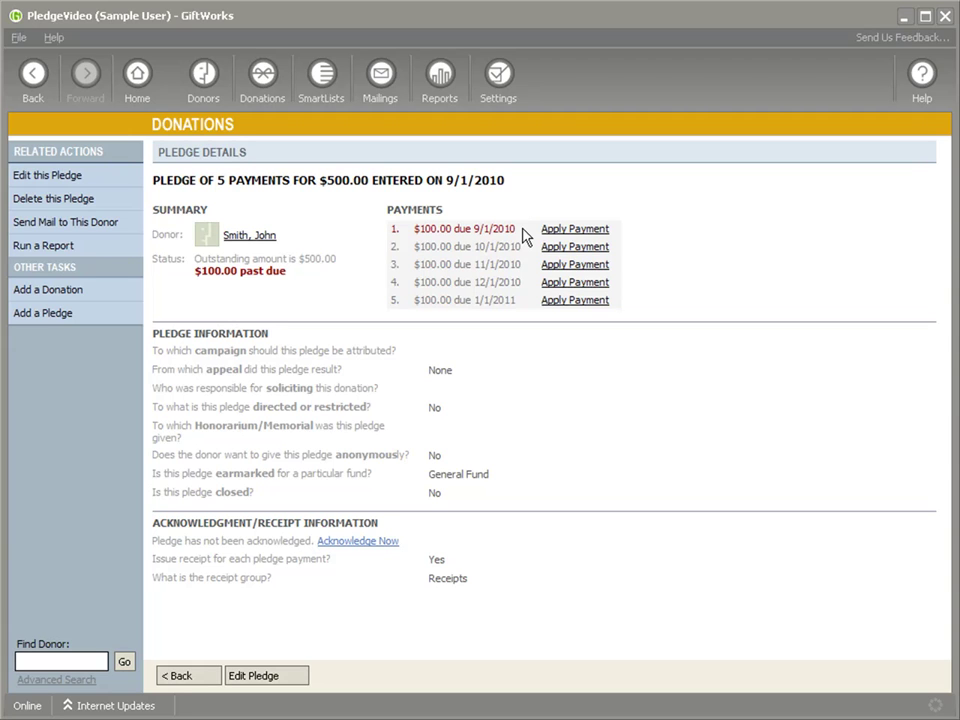
{"action": "left_click", "coordinate": [589, 236]}
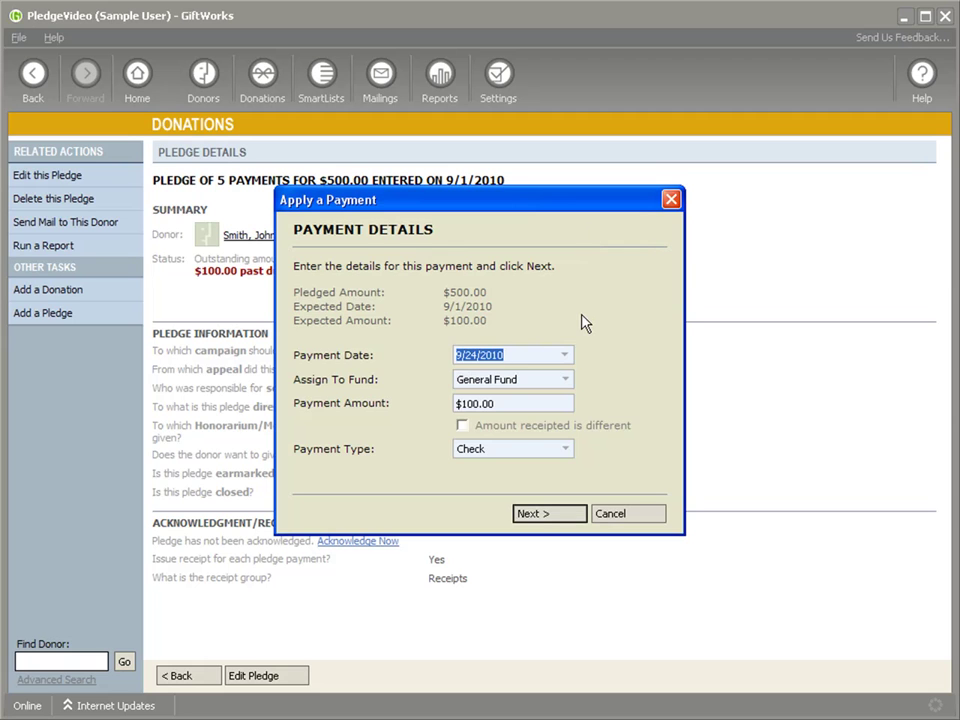
{"action": "left_click", "coordinate": [465, 401]}
{"action": "type", "text": "3,"}
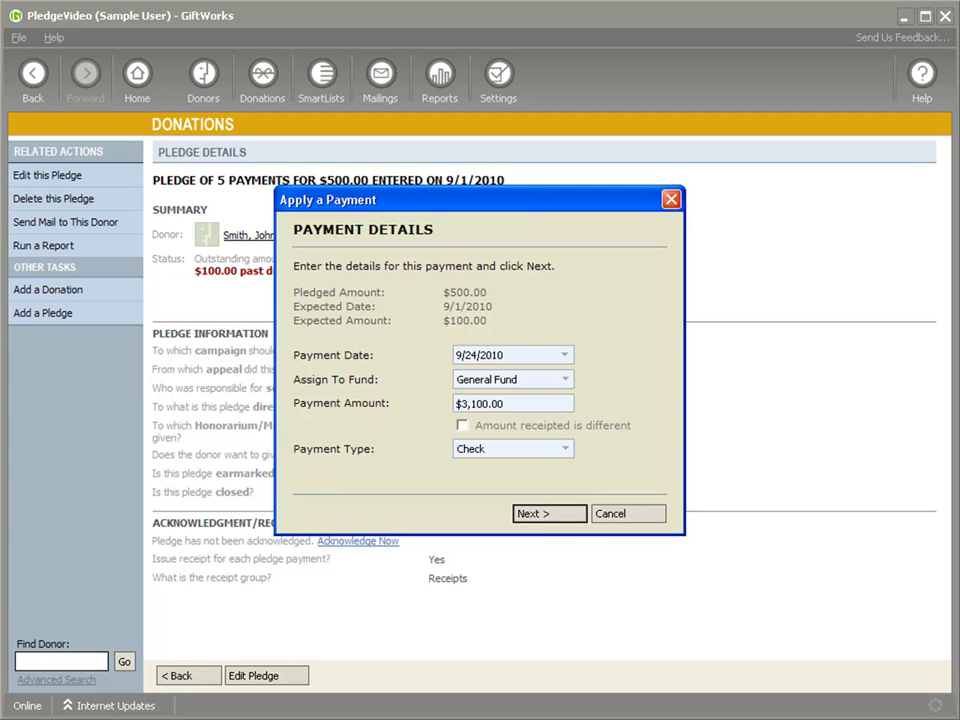
{"action": "key", "text": "Delete"}
{"action": "key", "text": "Delete"}
{"action": "key", "text": "Return"}
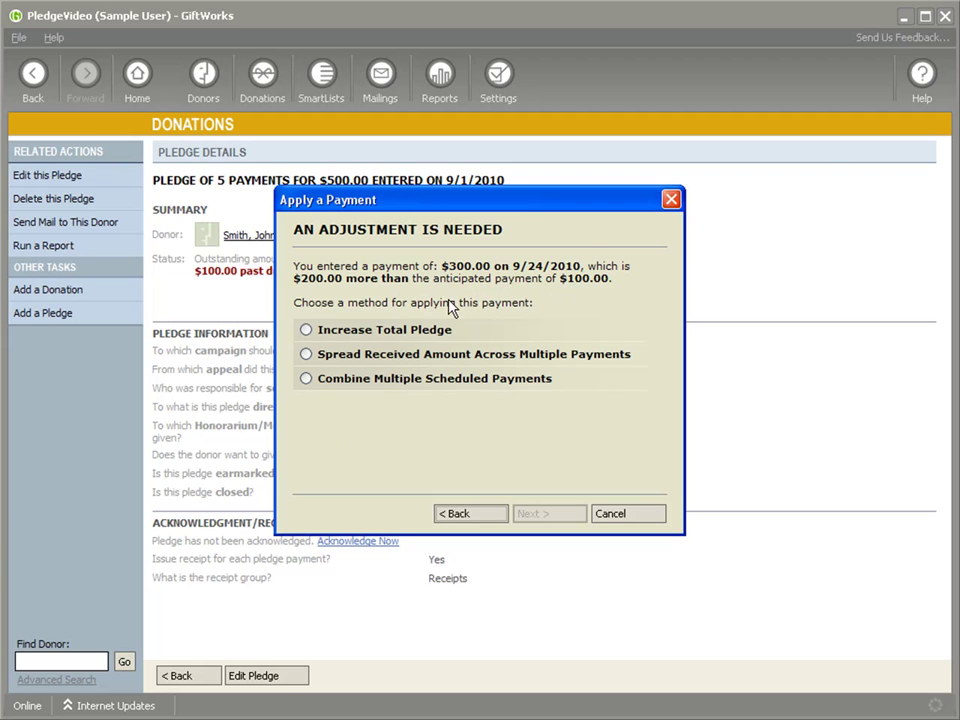
- Review the adjustment methods and choose to spread the received amount across multiple payments, accepting the proposed split
{"action": "left_click", "coordinate": [307, 333]}
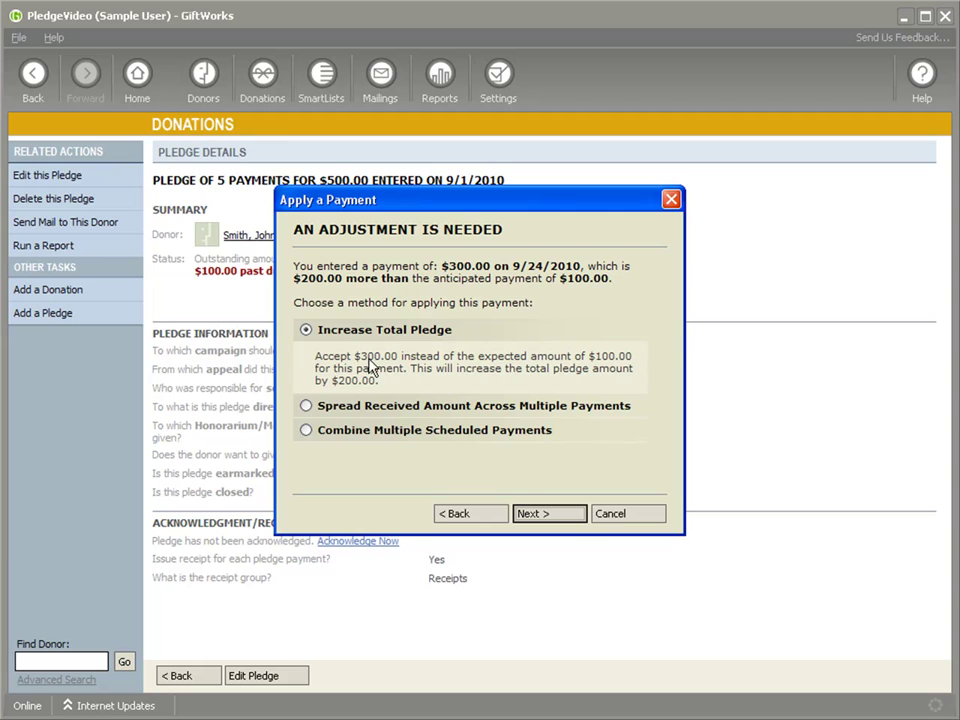
{"action": "left_click", "coordinate": [342, 408]}
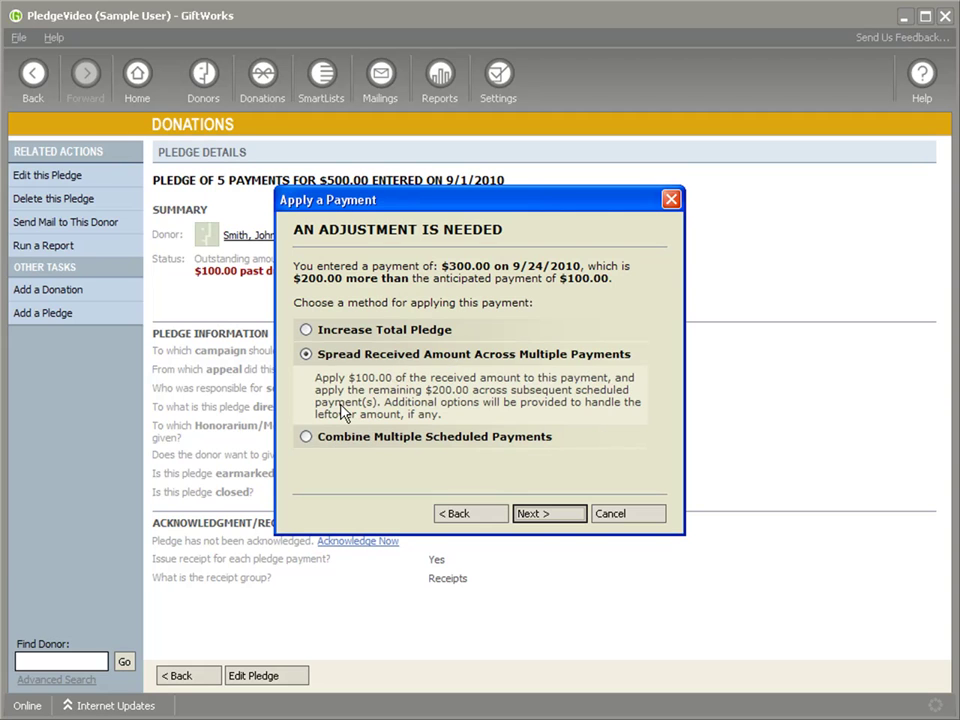
{"action": "left_click", "coordinate": [451, 441]}
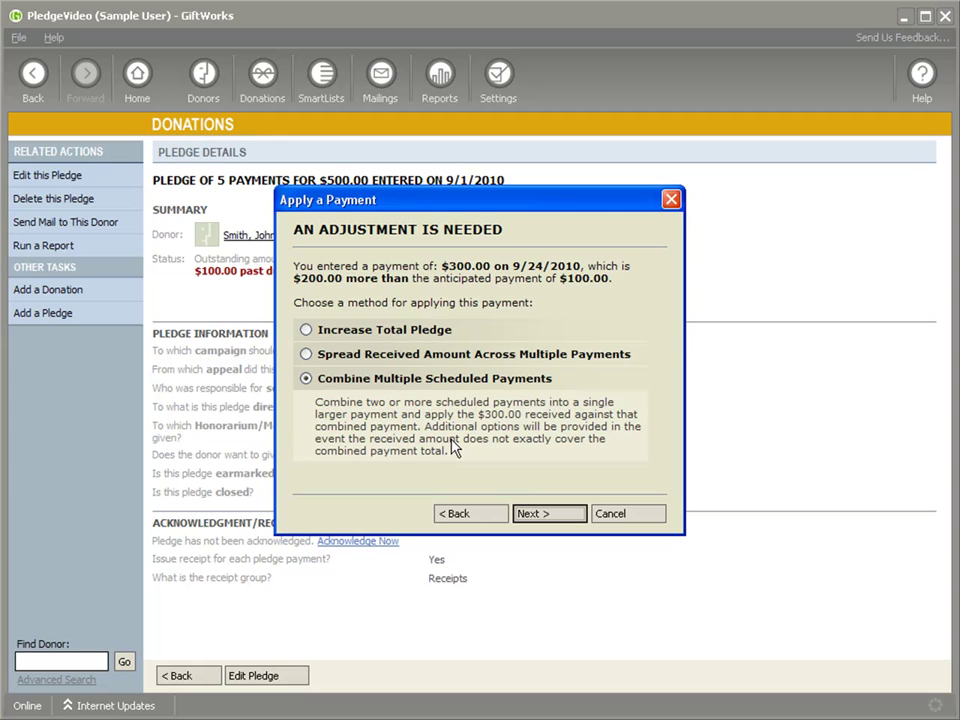
{"action": "left_click", "coordinate": [382, 360]}
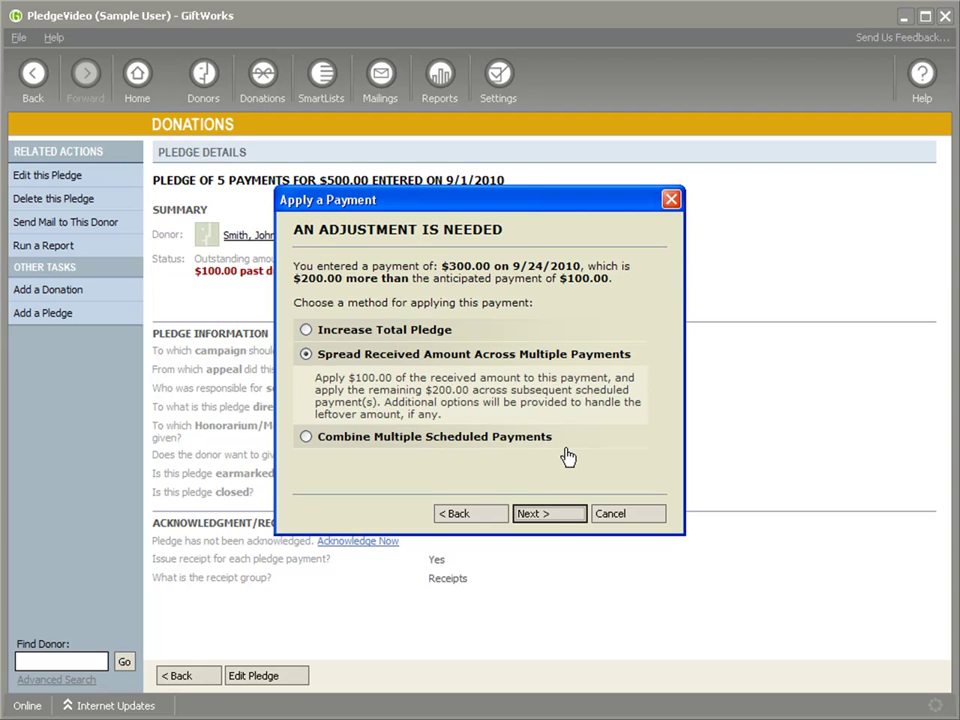
{"action": "left_click", "coordinate": [549, 514]}
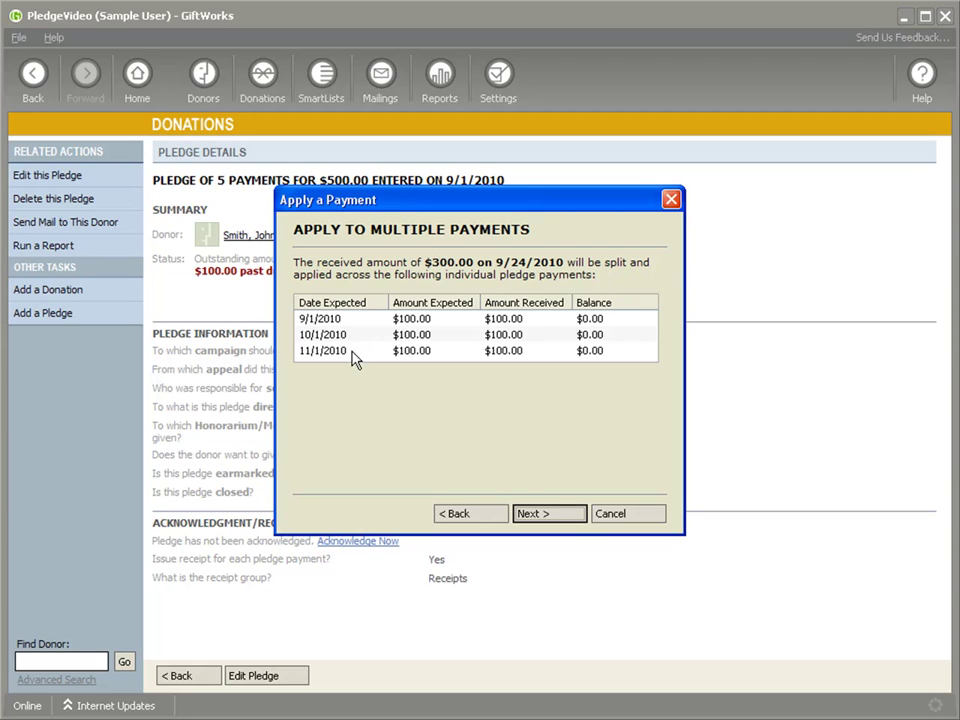
{"action": "left_click", "coordinate": [552, 513]}
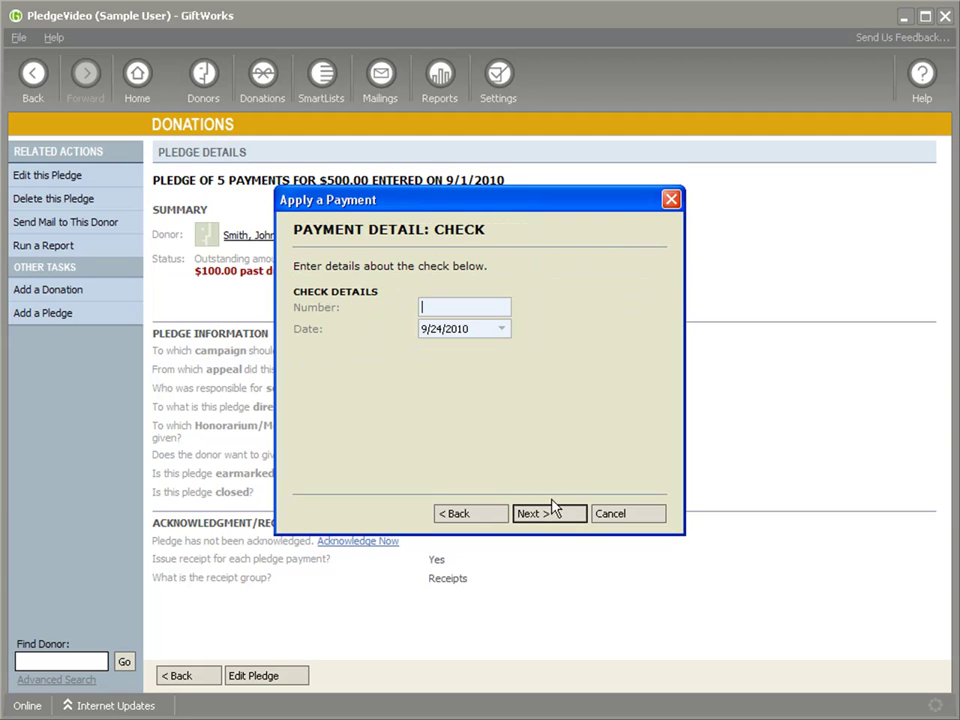
- Enter the check number, keep the default donation and acknowledgment options, and finish applying the payment
{"action": "type", "text": "1234"}
{"action": "left_click", "coordinate": [573, 515]}
{"action": "left_click", "coordinate": [566, 516]}
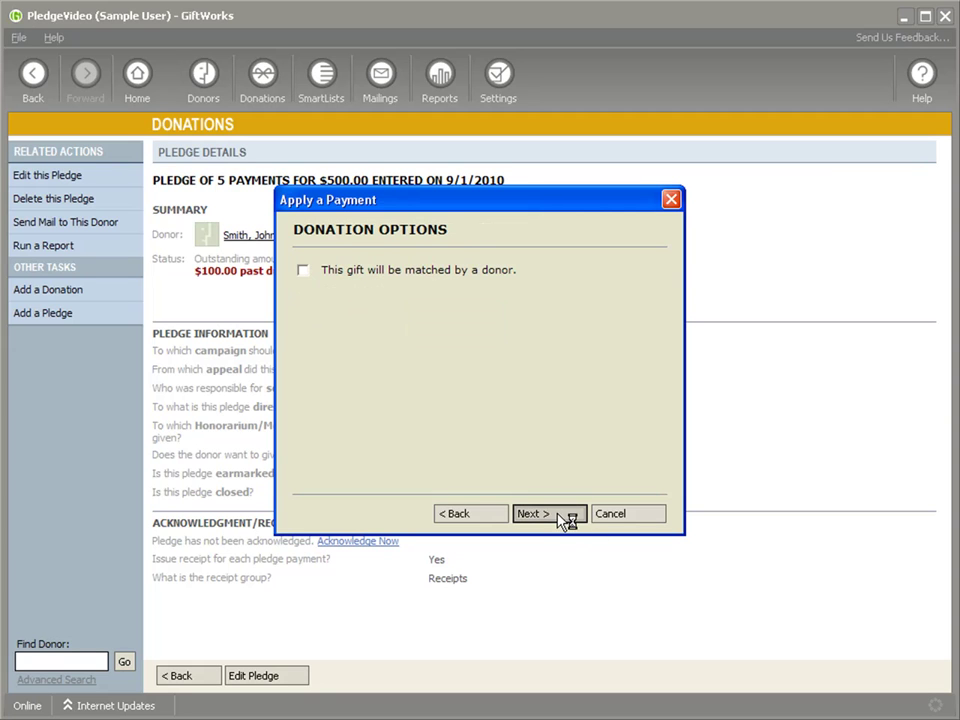
{"action": "left_click", "coordinate": [556, 517]}
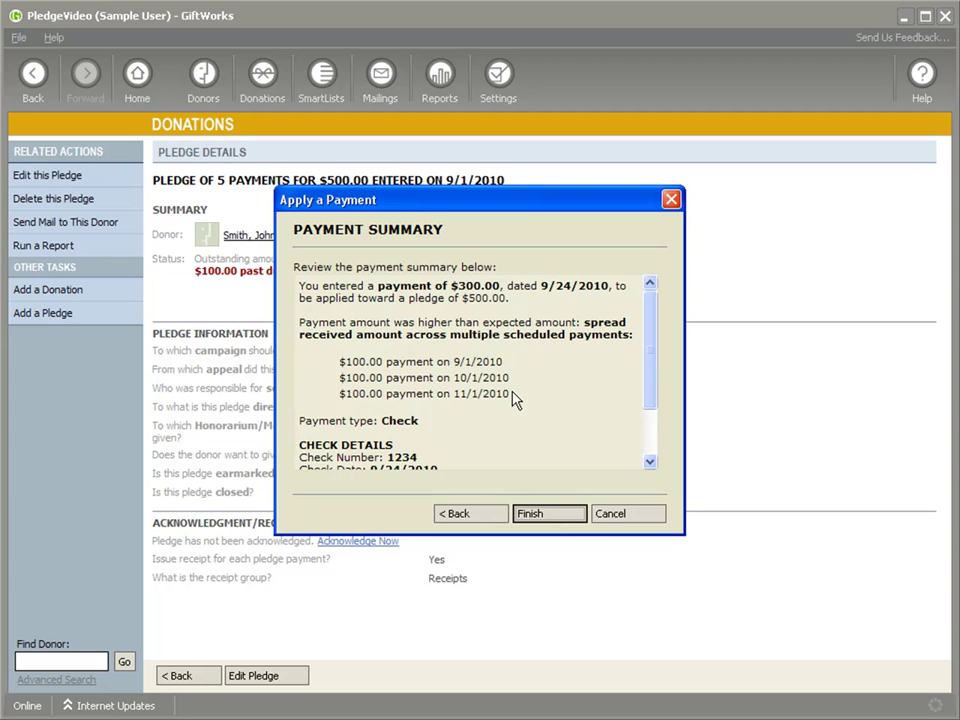
{"action": "left_click", "coordinate": [543, 515]}
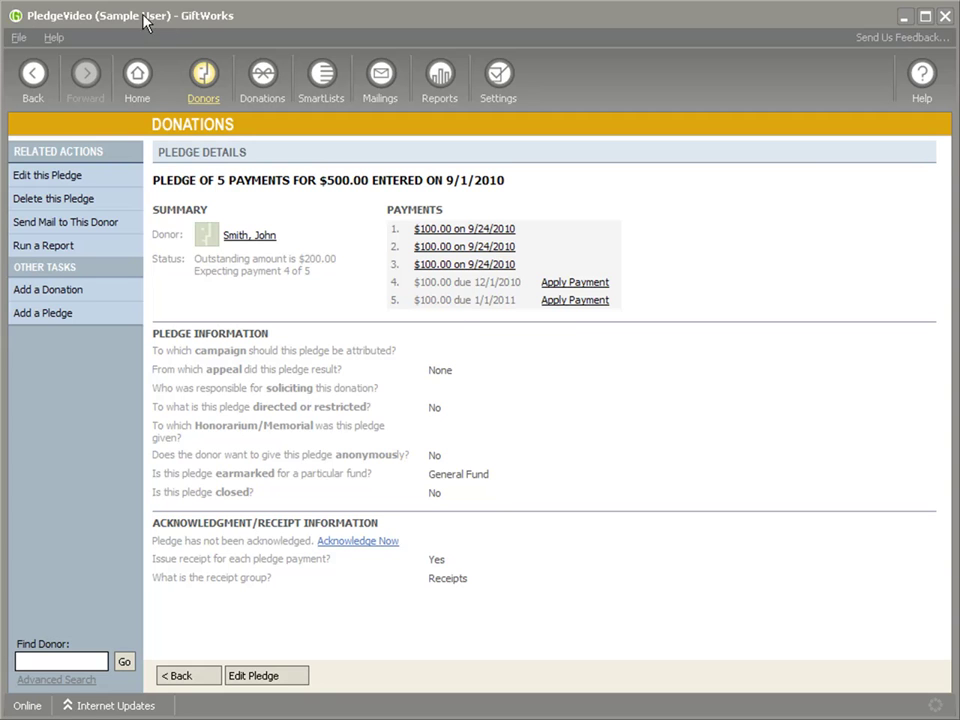
- Open the pledge details of the second donor in the latest donor changes list
{"action": "left_click", "coordinate": [197, 96]}
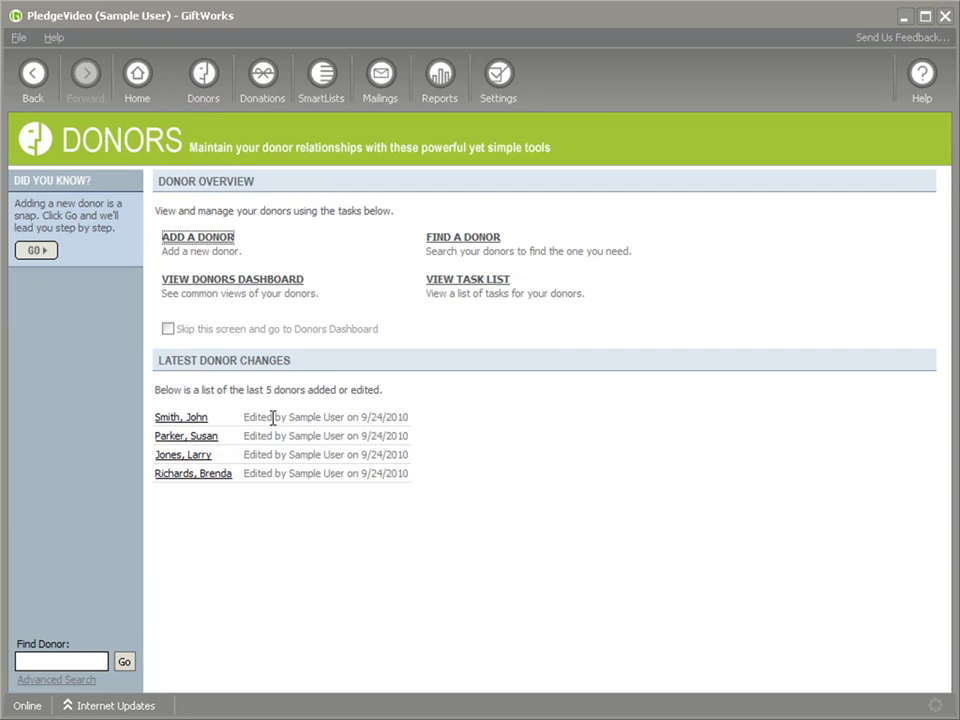
{"action": "left_click", "coordinate": [212, 440]}
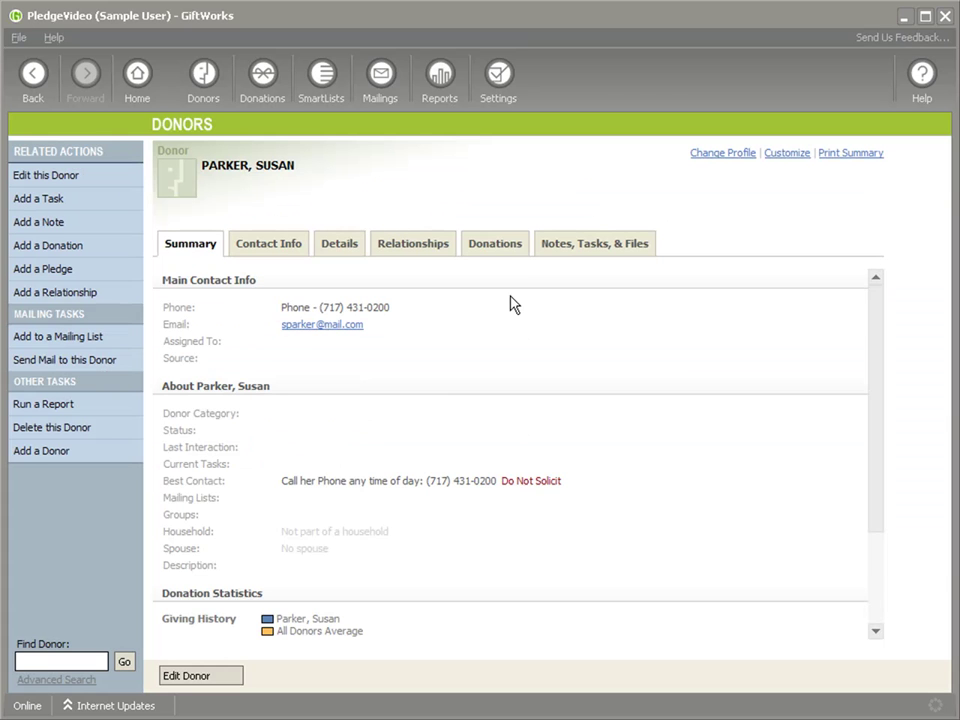
{"action": "left_click", "coordinate": [495, 243]}
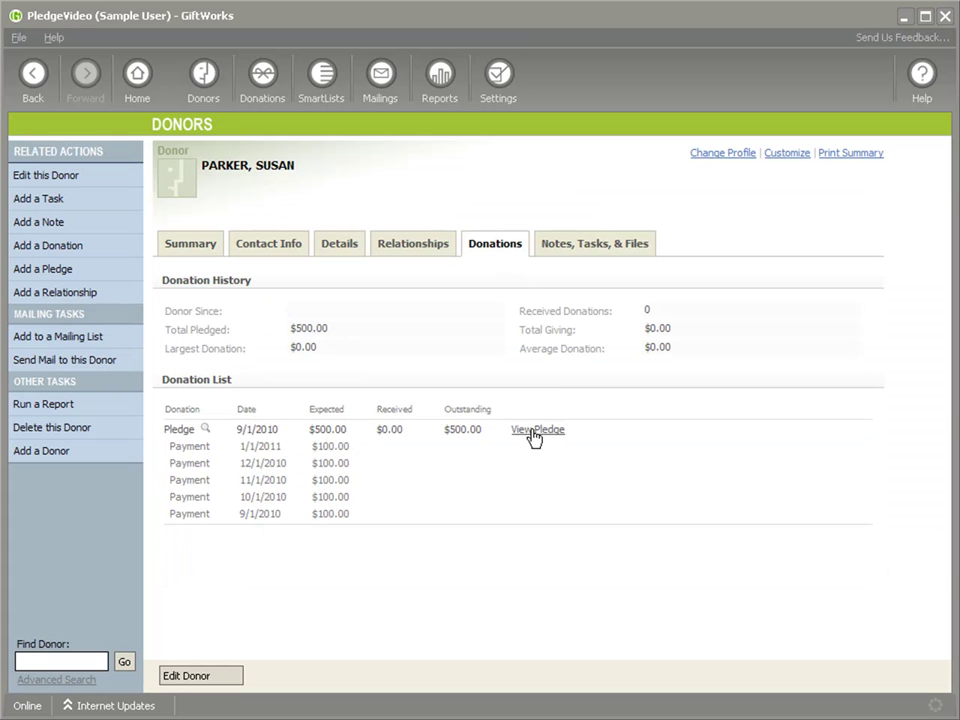
{"action": "left_click", "coordinate": [537, 431]}
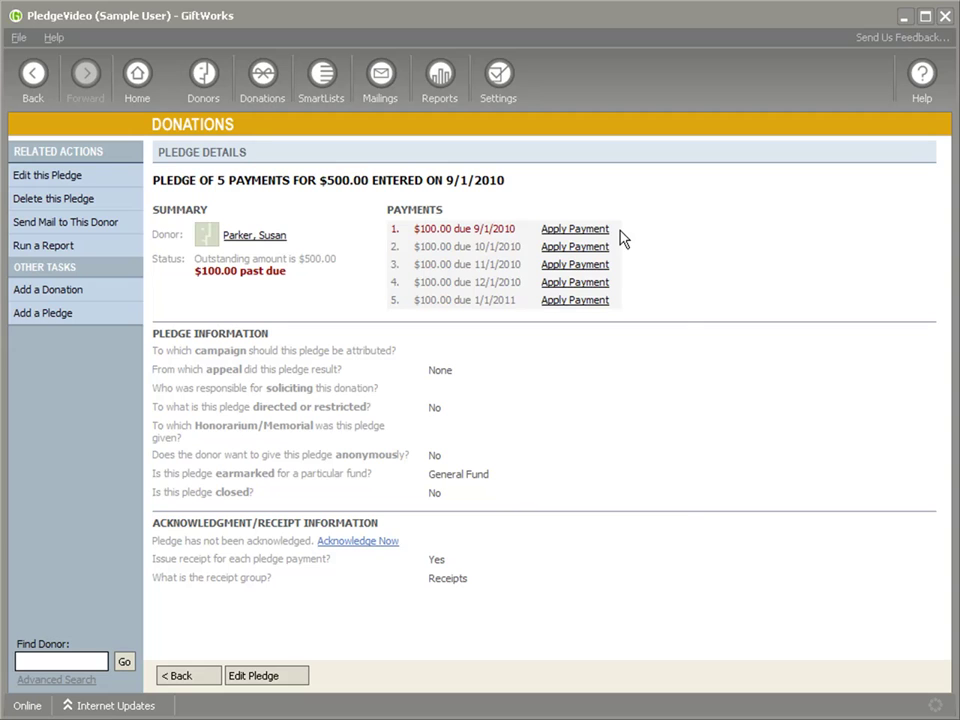
- Enter a $300.00 payment against this pledge's first installment, due 9/1/2010
{"action": "left_click", "coordinate": [592, 231]}
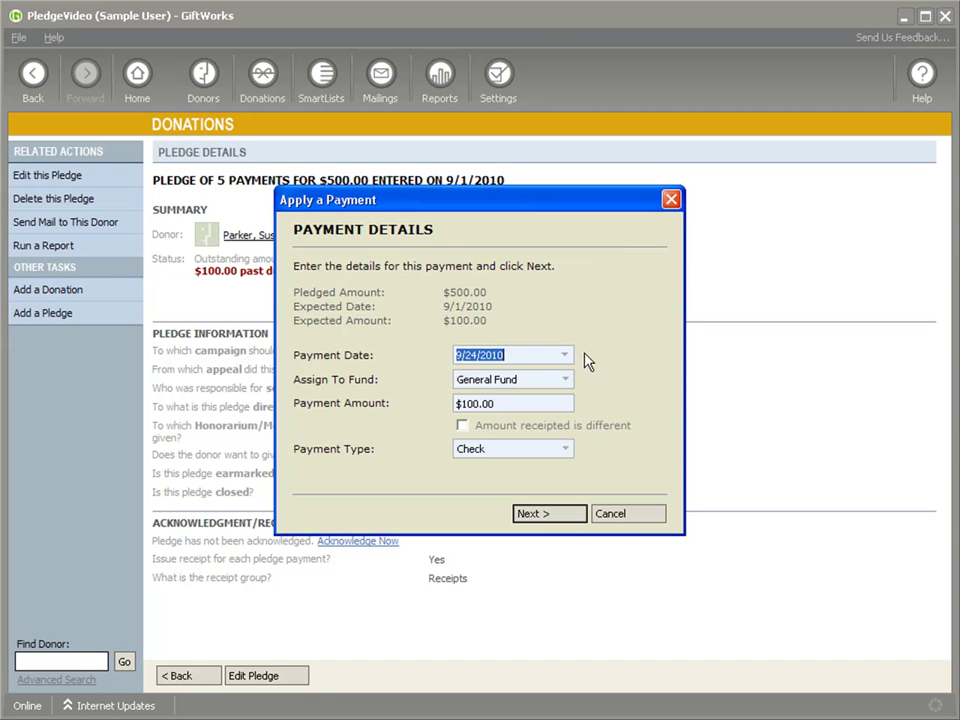
{"action": "left_click", "coordinate": [533, 402]}
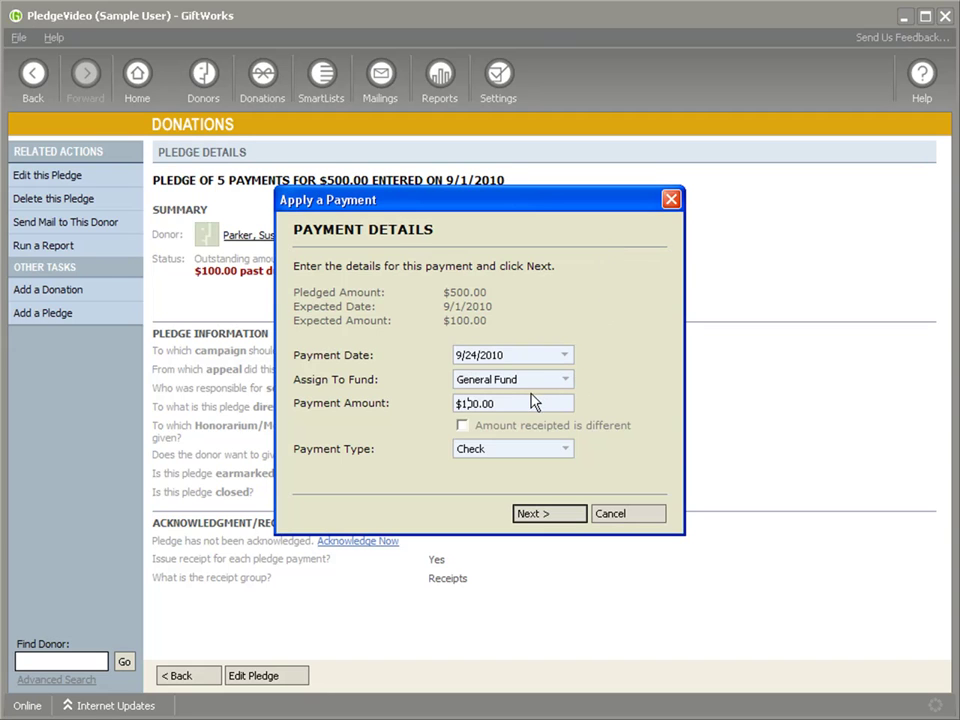
{"action": "key", "text": "BackSpace"}
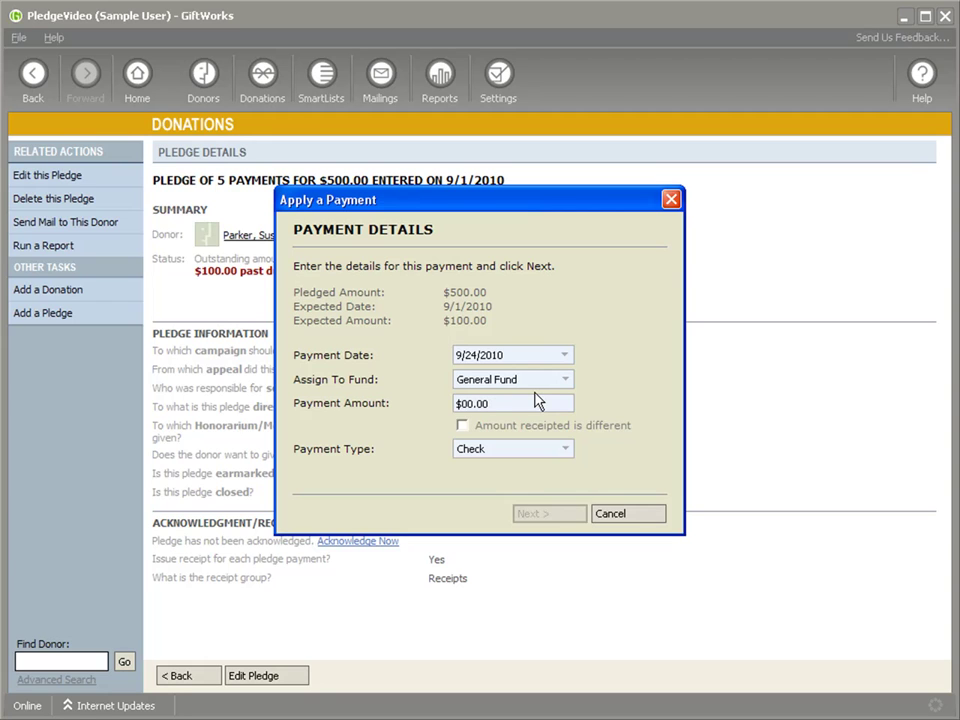
{"action": "type", "text": "3"}
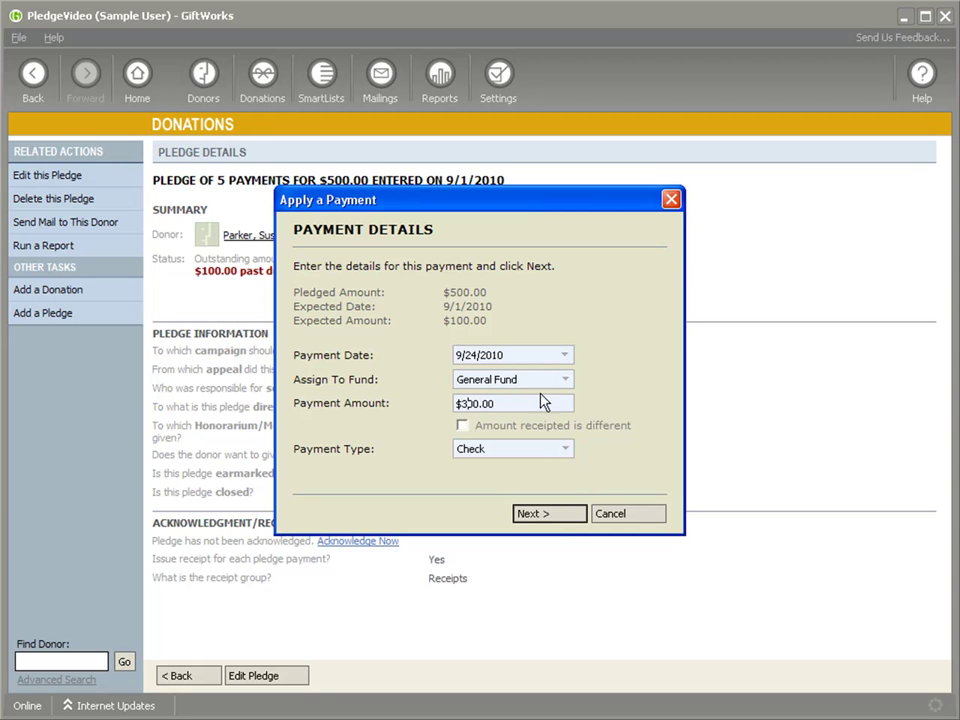
{"action": "left_click", "coordinate": [551, 516]}
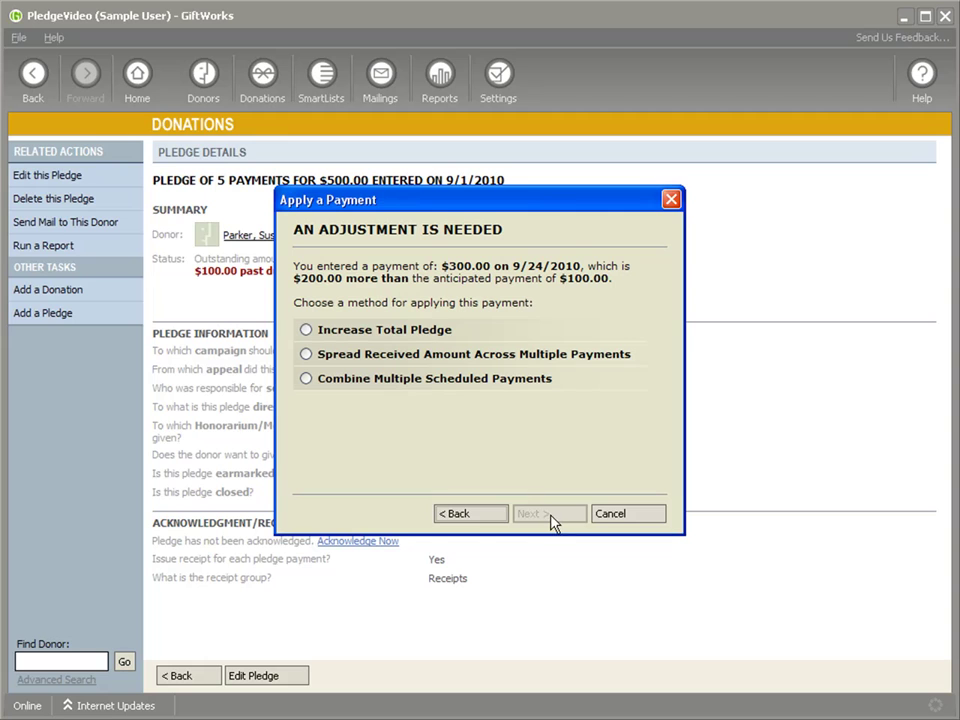
- Choose Combine Multiple Scheduled Payments as the adjustment method and accept the proposed combination
{"action": "left_click", "coordinate": [339, 387]}
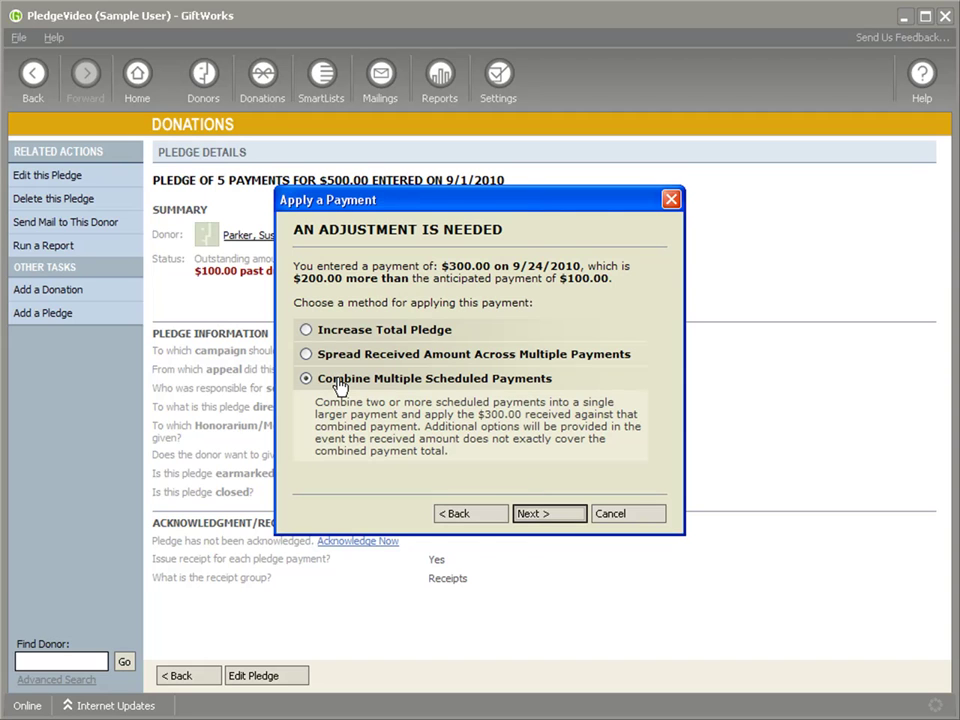
{"action": "left_click", "coordinate": [550, 518]}
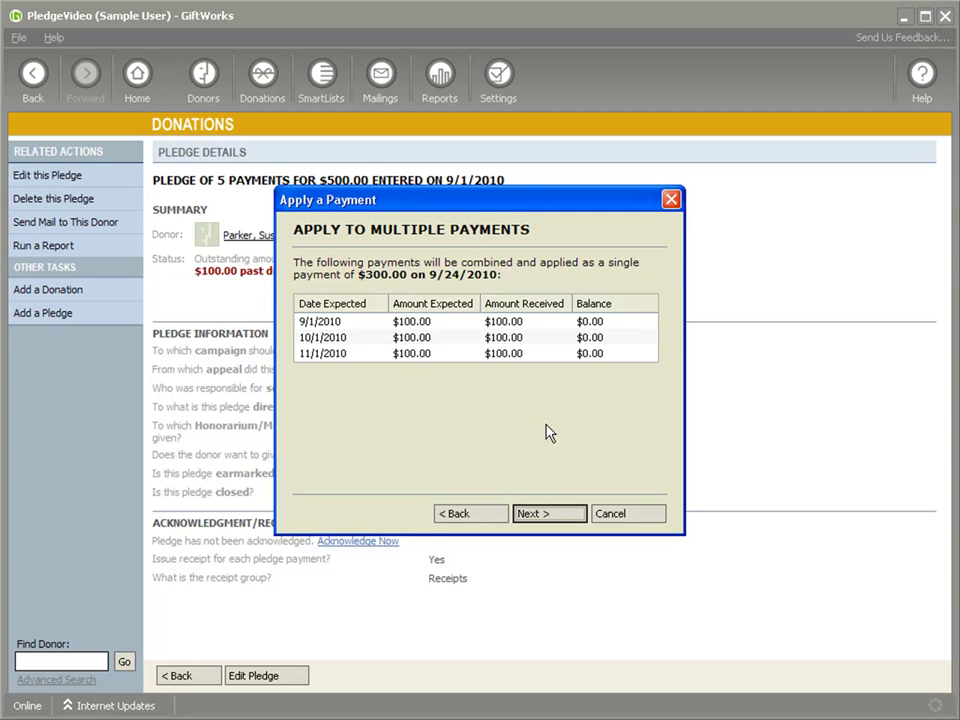
{"action": "left_click", "coordinate": [548, 517]}
- Fill in the check number for the combined payment and complete it with the default gift-matching, acknowledgment and receipt options
{"action": "type", "text": "1234"}
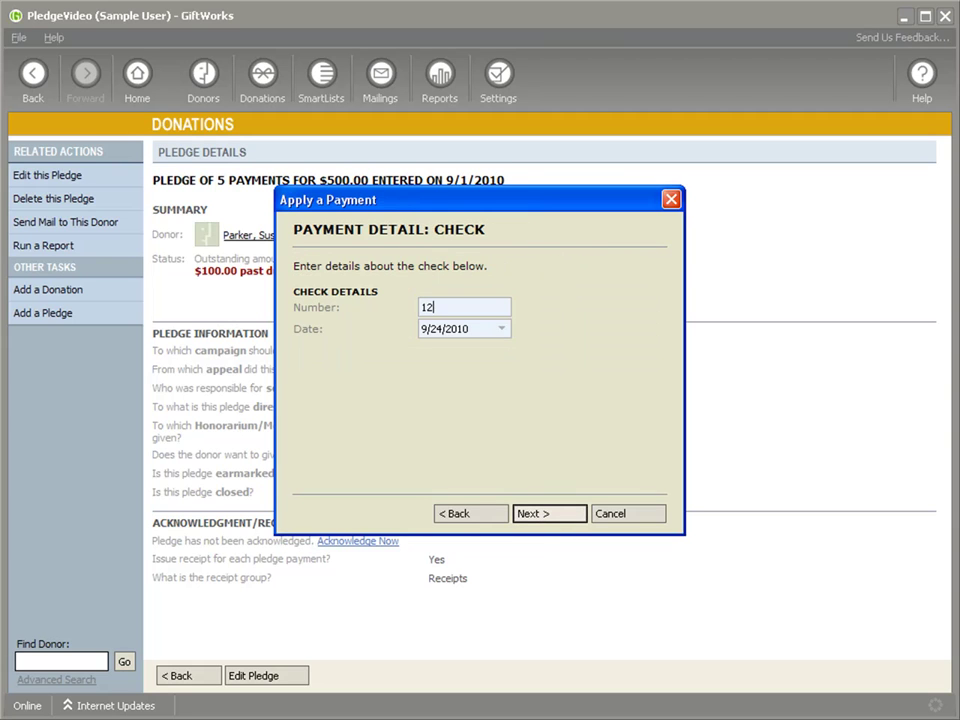
{"action": "left_click", "coordinate": [547, 514]}
{"action": "left_click", "coordinate": [546, 515]}
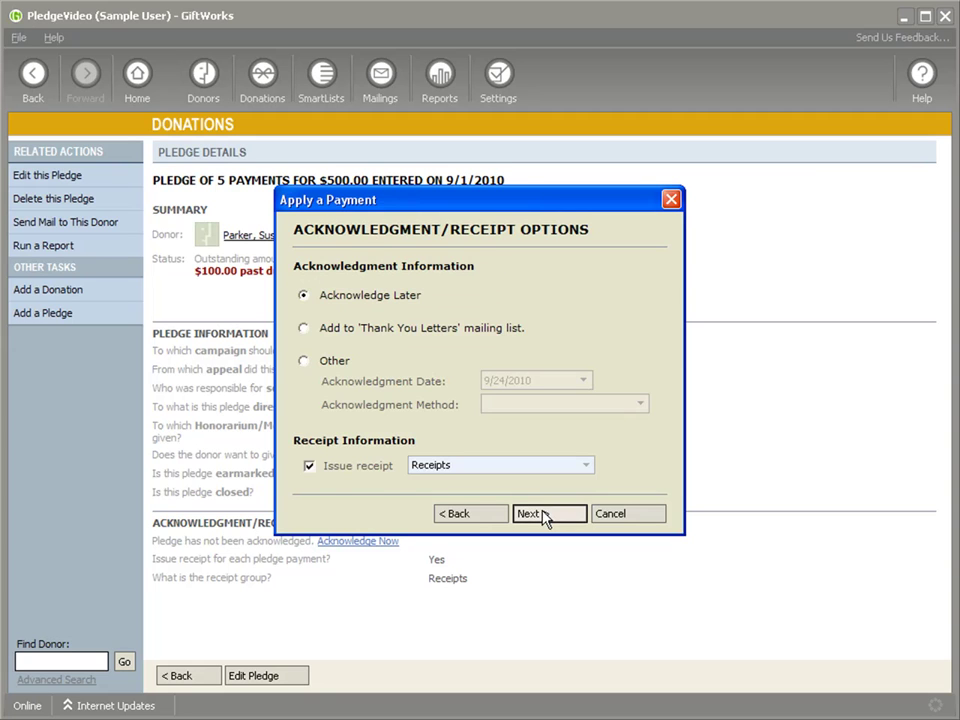
{"action": "left_click", "coordinate": [547, 515]}
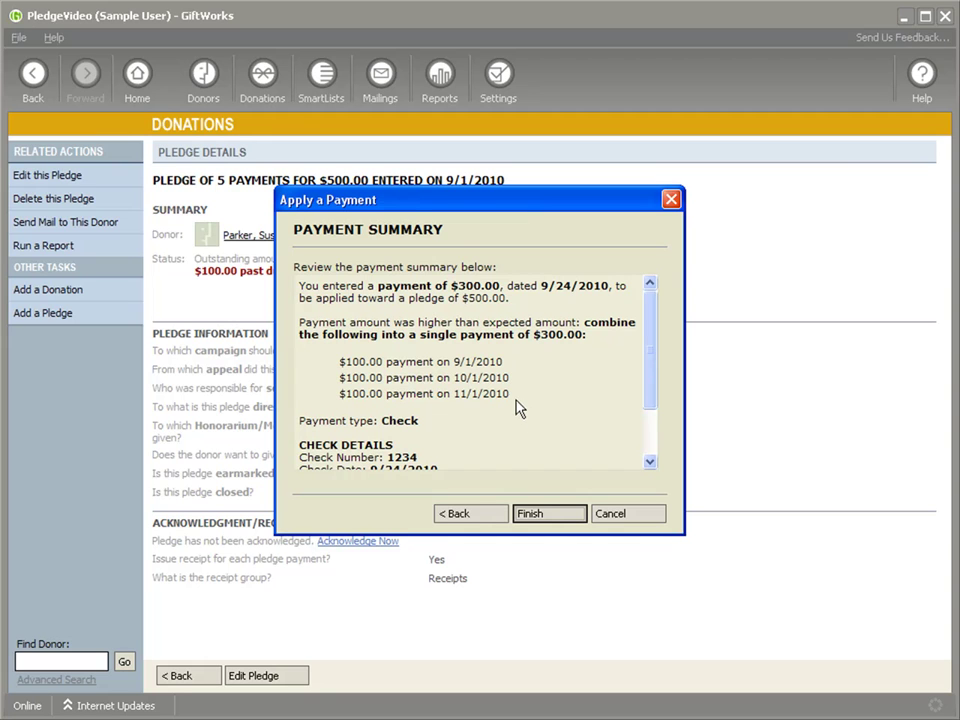
{"action": "left_click", "coordinate": [546, 516]}
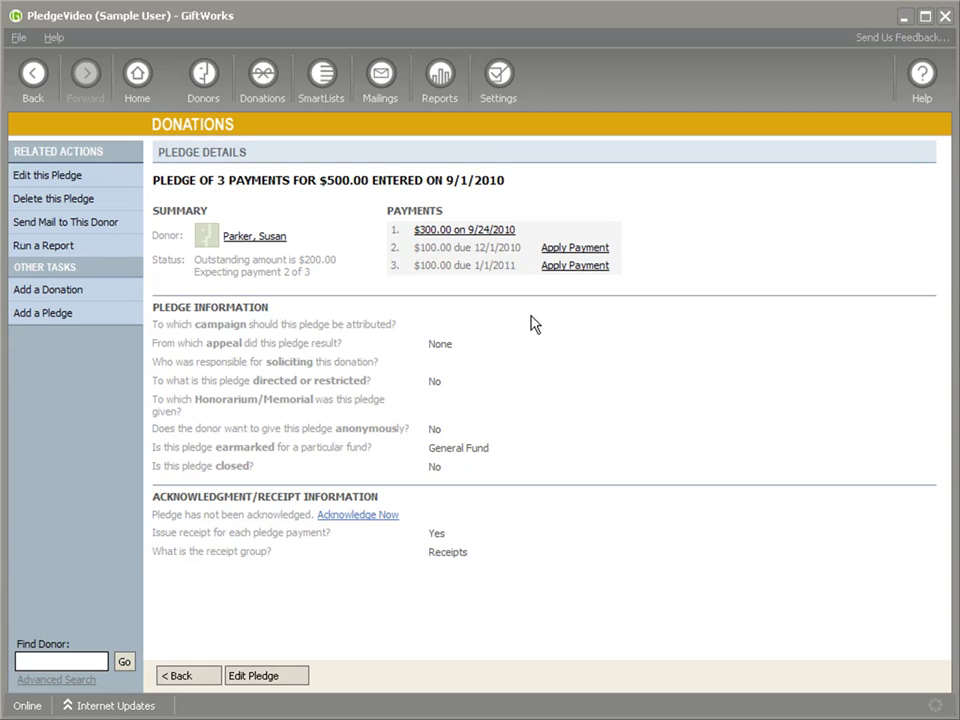
- Open the pledge details of the third donor in the latest donor changes list
{"action": "left_click", "coordinate": [204, 100]}
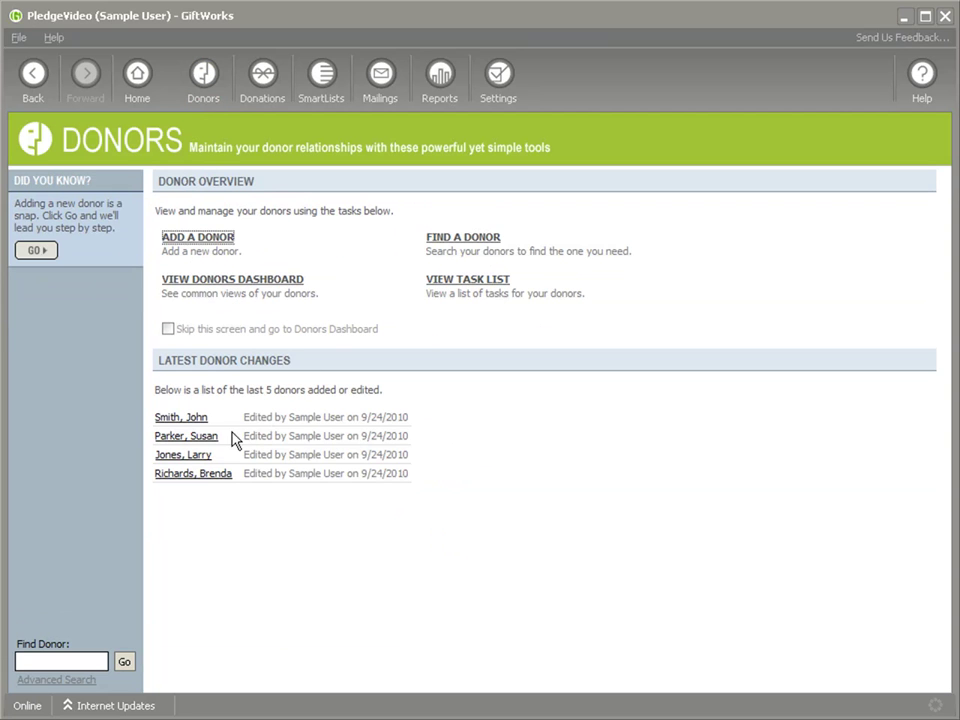
{"action": "left_click", "coordinate": [198, 456]}
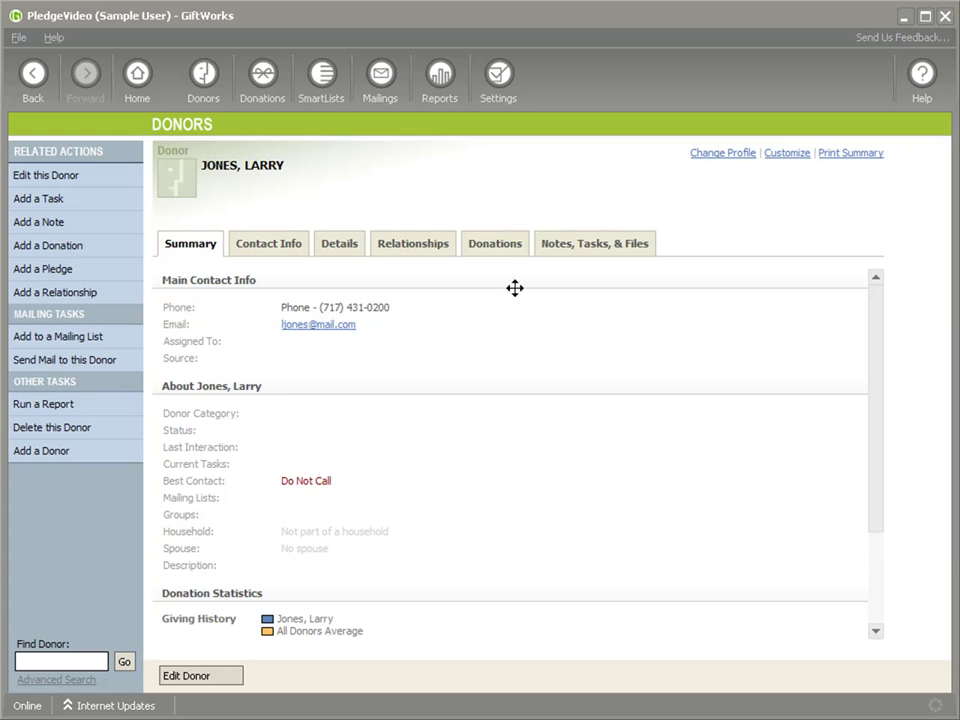
{"action": "left_click", "coordinate": [502, 248]}
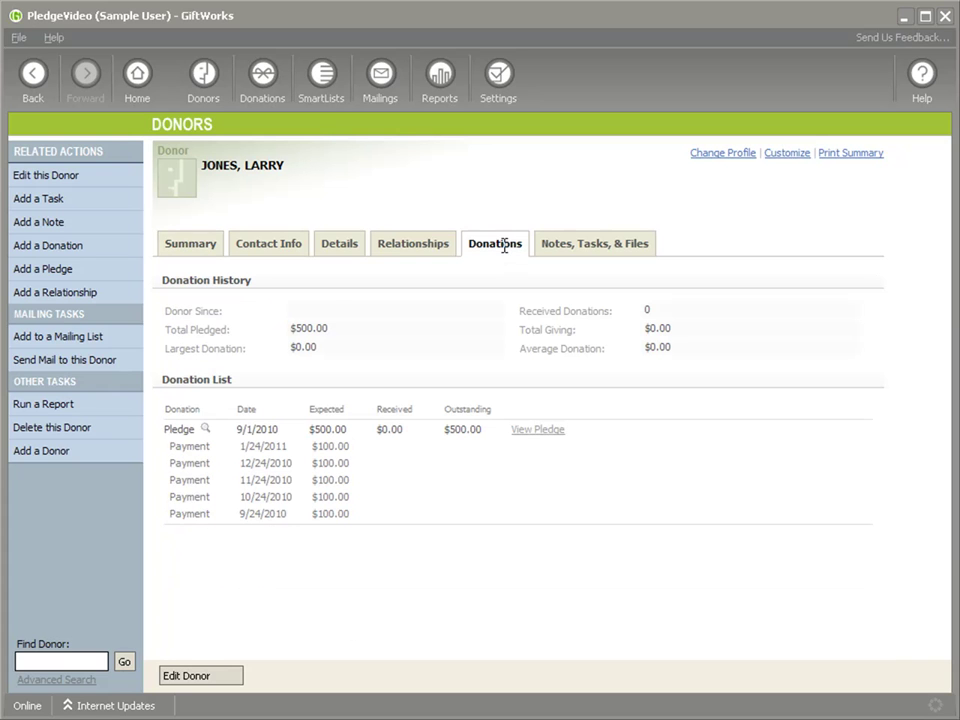
{"action": "left_click", "coordinate": [541, 432]}
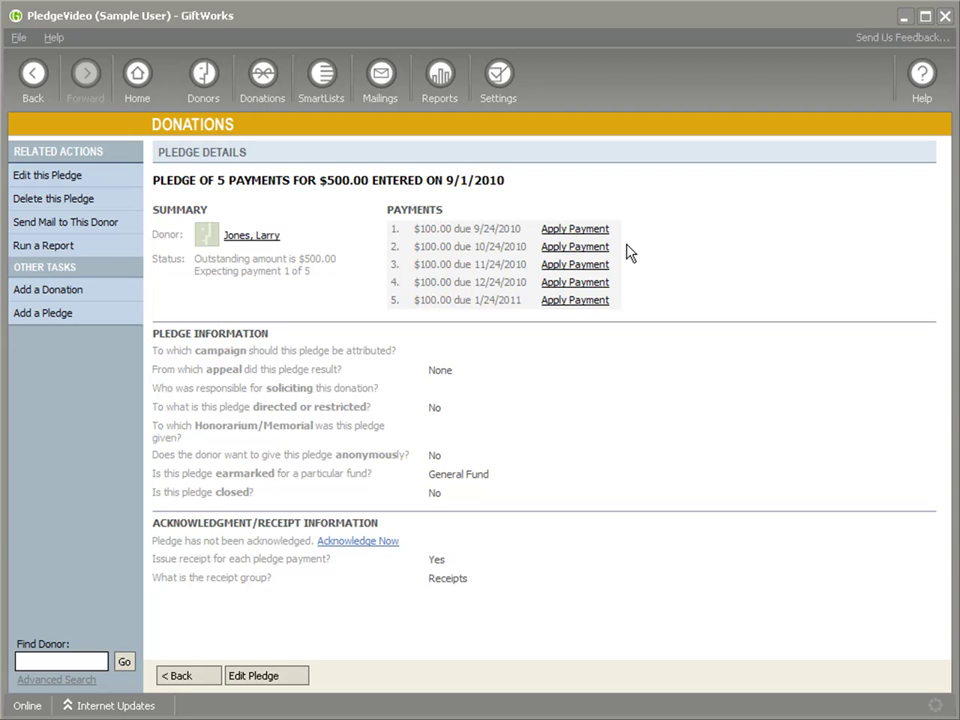
- Enter a $250.00 payment against the pledge installment due 9/24/2010 and proceed to the adjustment methods
{"action": "left_click", "coordinate": [560, 233]}
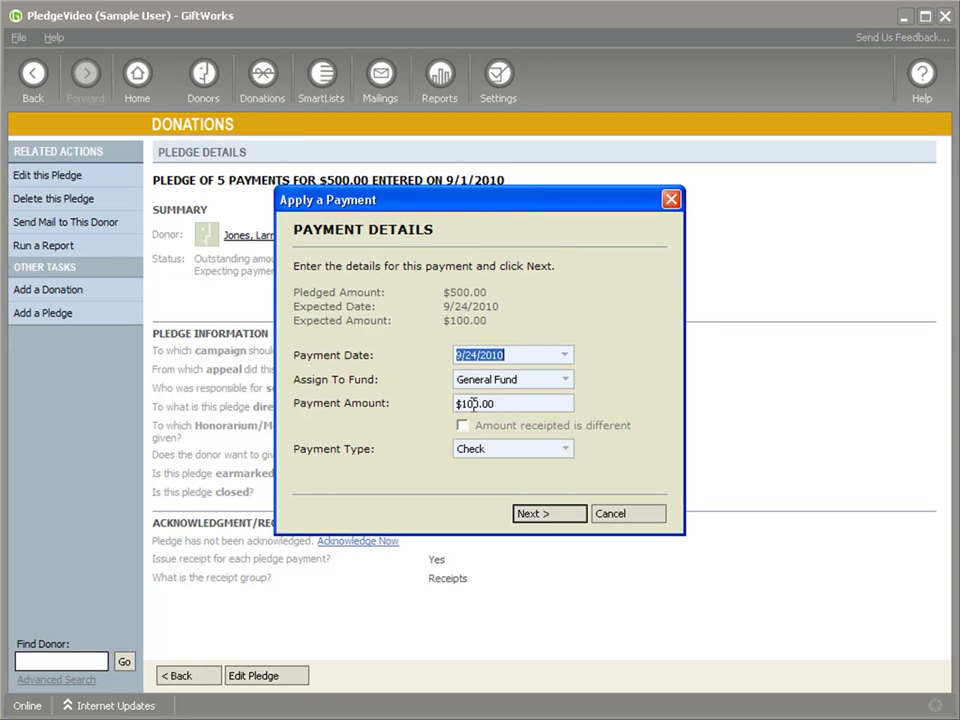
{"action": "left_click", "coordinate": [474, 403]}
{"action": "key", "text": "BackSpace"}
{"action": "key", "text": "BackSpace"}
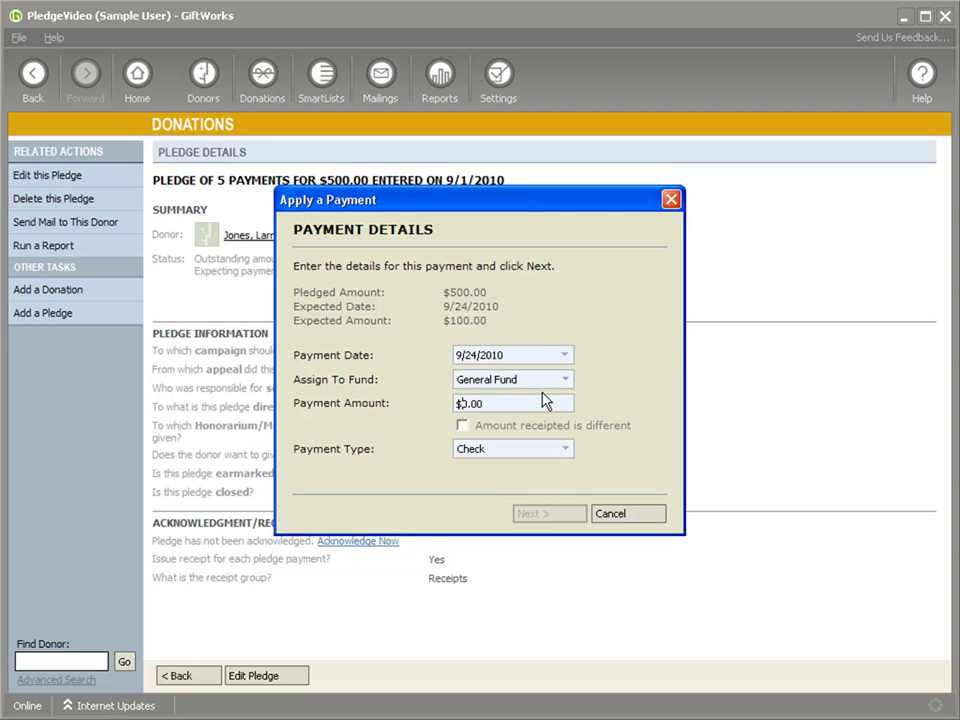
{"action": "type", "text": "25"}
{"action": "left_click", "coordinate": [553, 514]}
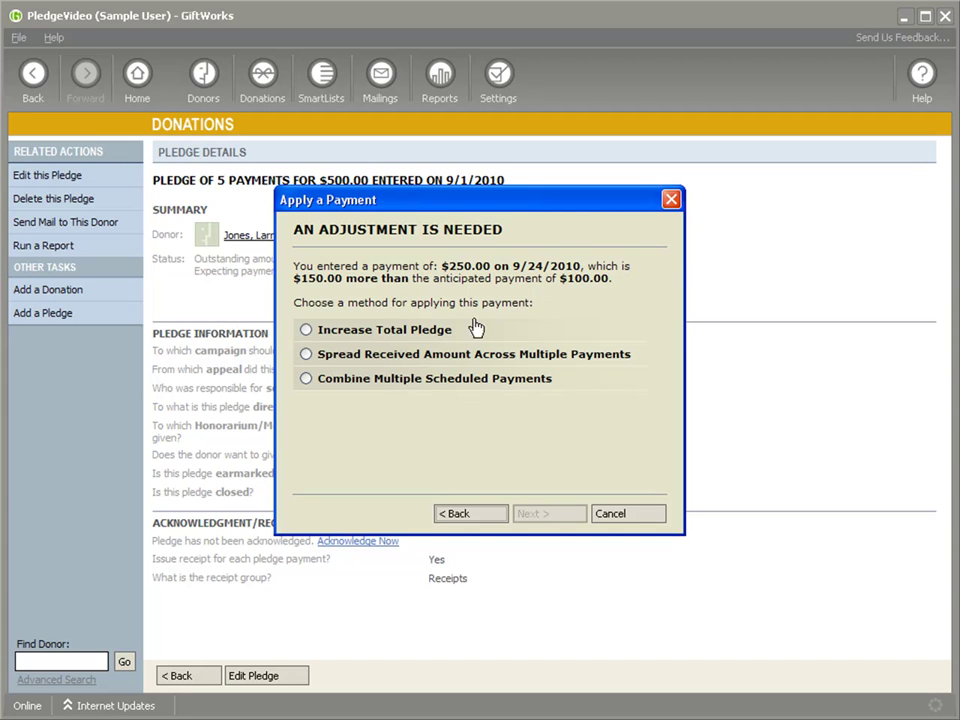
- Spread the received amount across multiple payments and create a new payment for the balance, expected on 11/30/2010
{"action": "left_click", "coordinate": [309, 355]}
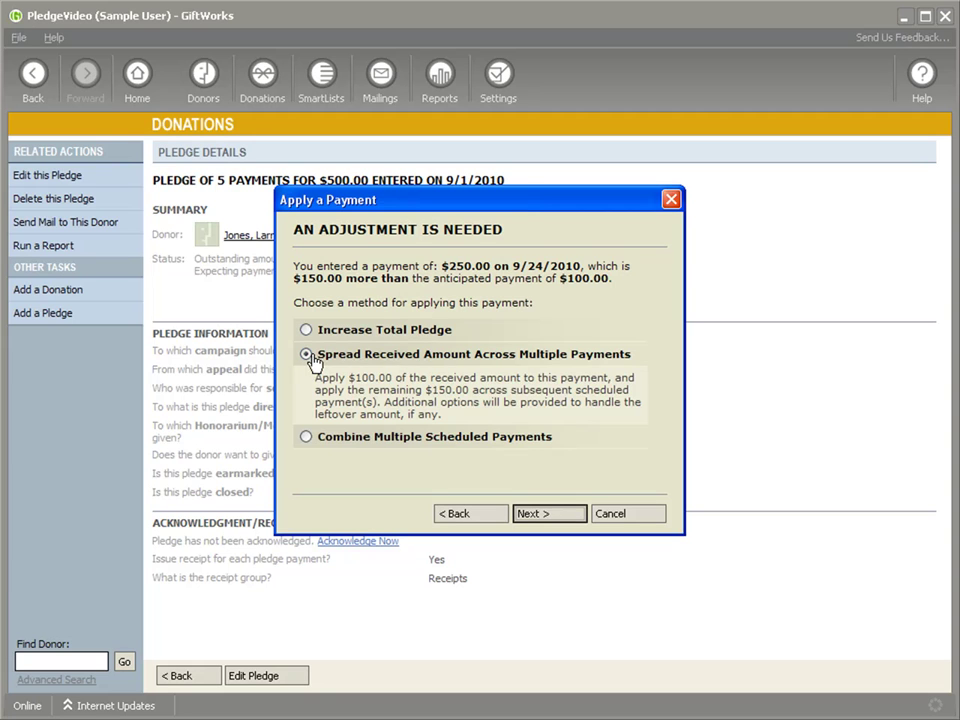
{"action": "left_click", "coordinate": [560, 518]}
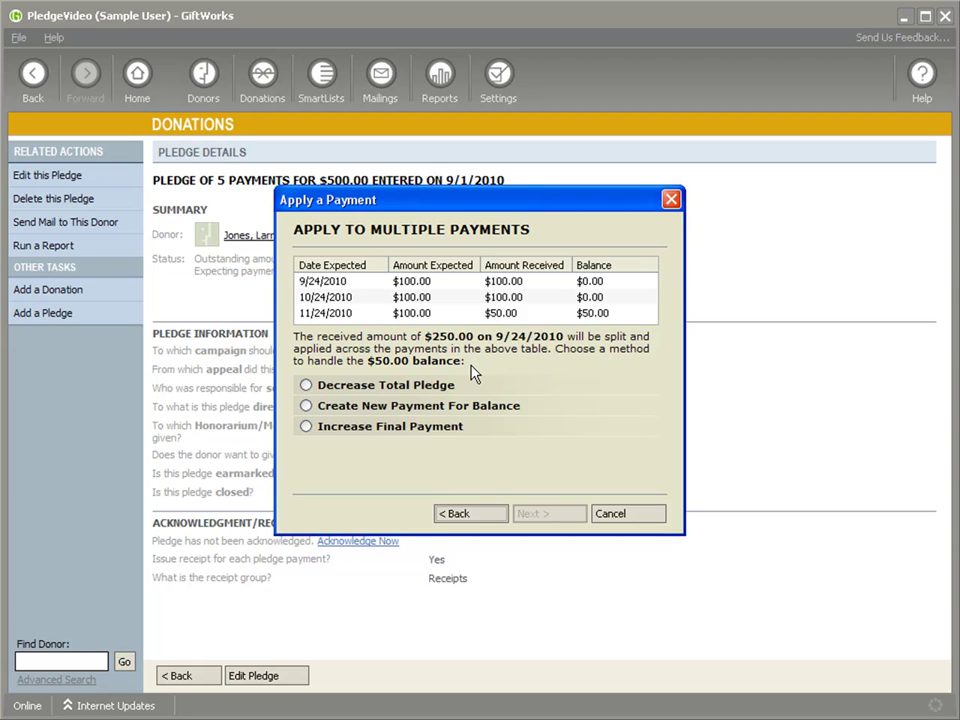
{"action": "left_click", "coordinate": [307, 388]}
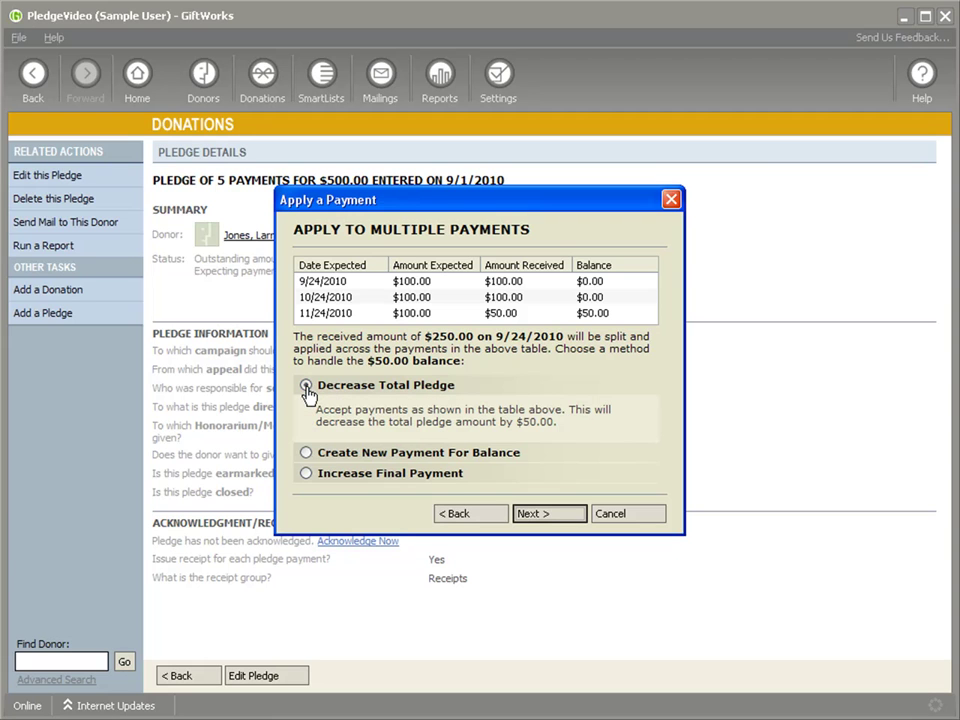
{"action": "left_click", "coordinate": [306, 475]}
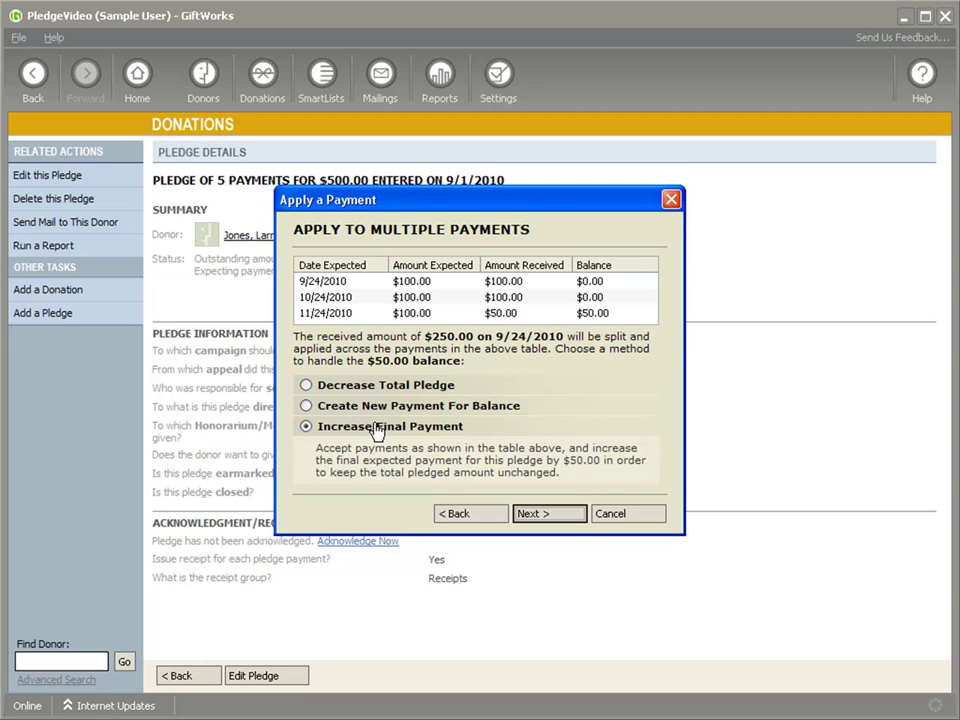
{"action": "left_click", "coordinate": [310, 408]}
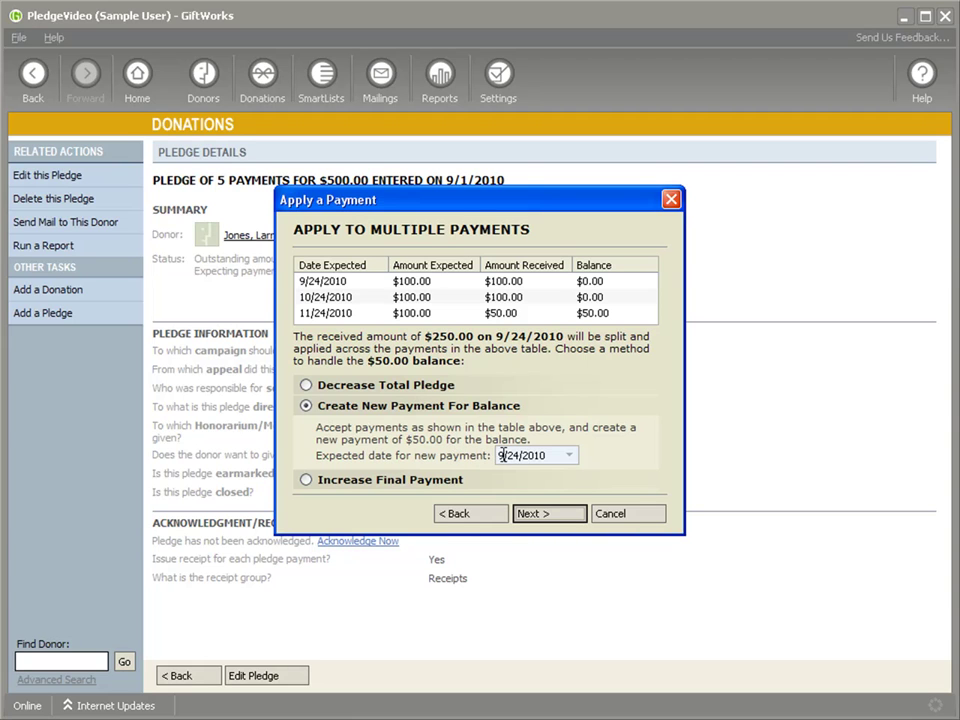
{"action": "left_click_drag", "start_coordinate": [518, 455], "coordinate": [490, 453]}
{"action": "type", "text": "11/"}
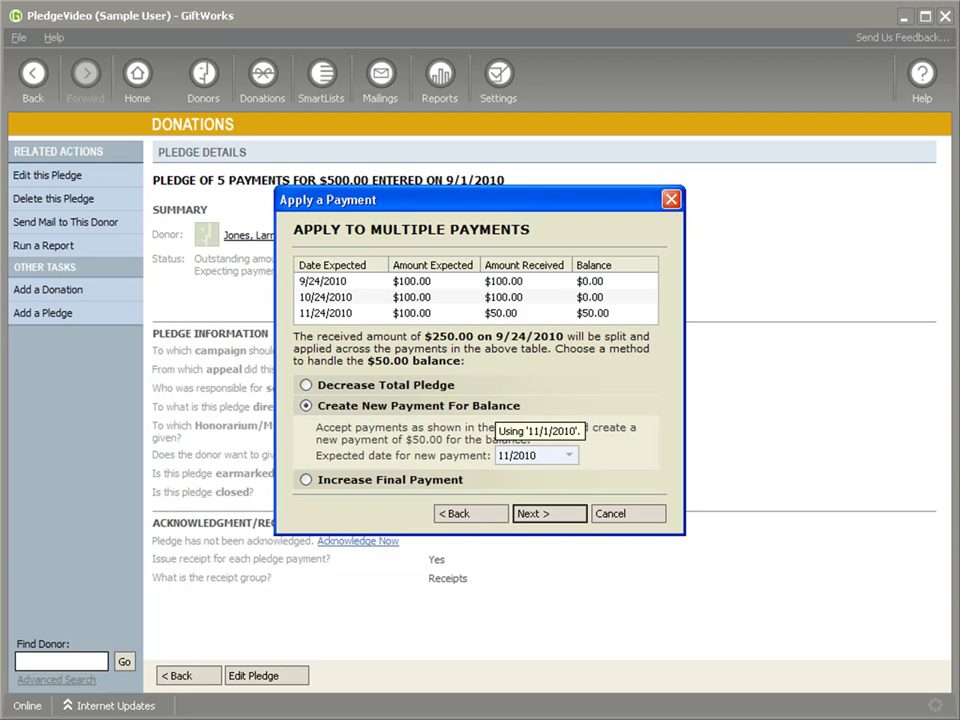
{"action": "type", "text": "30"}
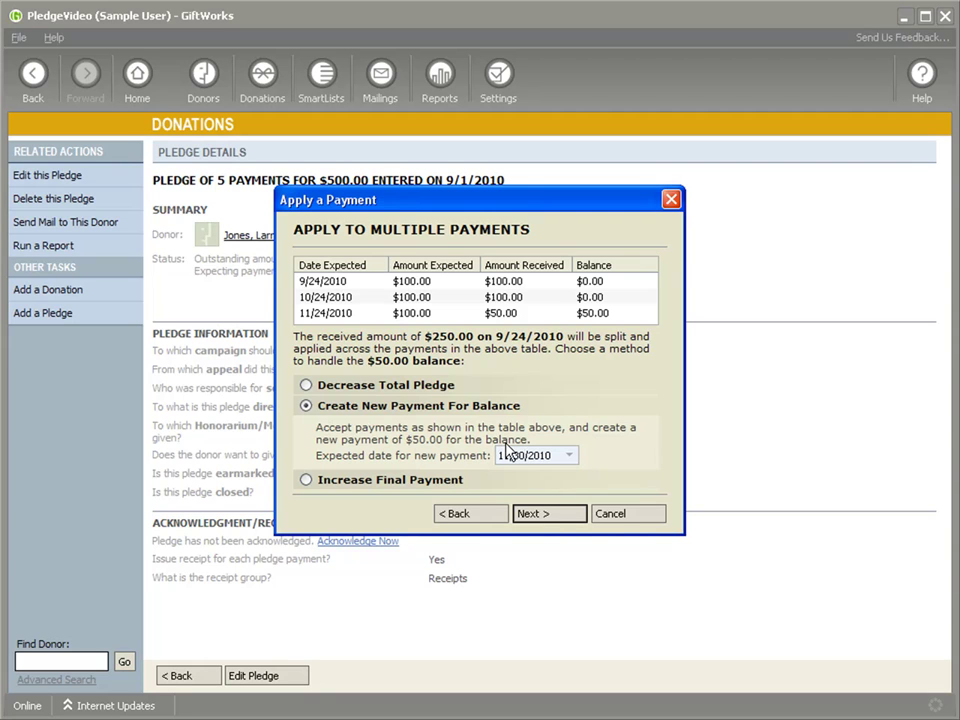
{"action": "left_click", "coordinate": [551, 516]}
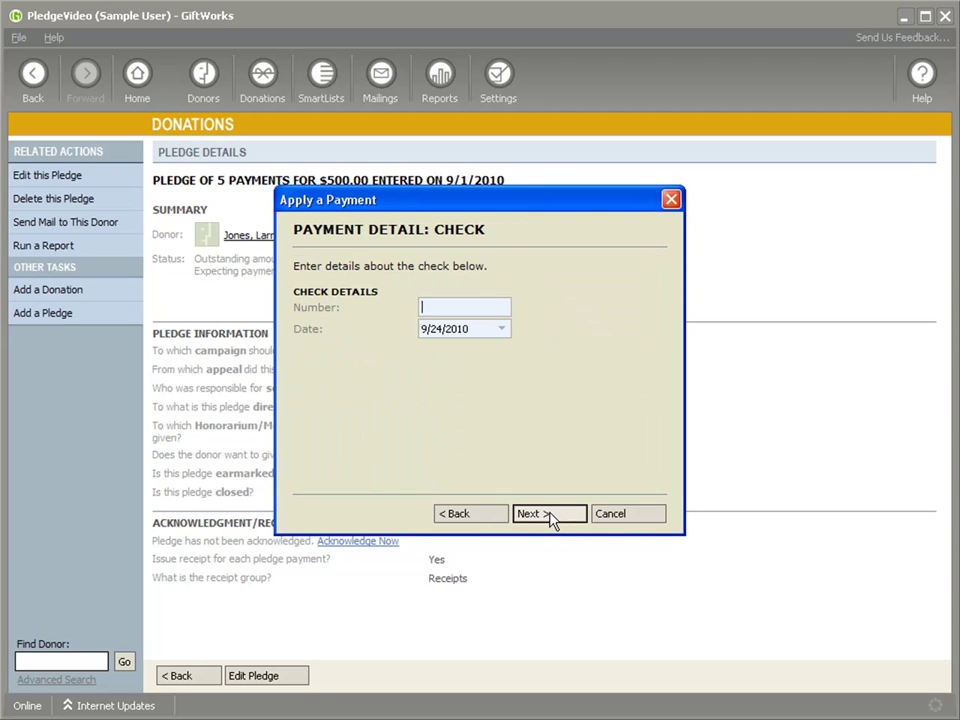
- Fill in the check number for the spread payment and complete it with the default matching, acknowledgment and receipt options
{"action": "type", "text": "1234"}
{"action": "left_click", "coordinate": [541, 518]}
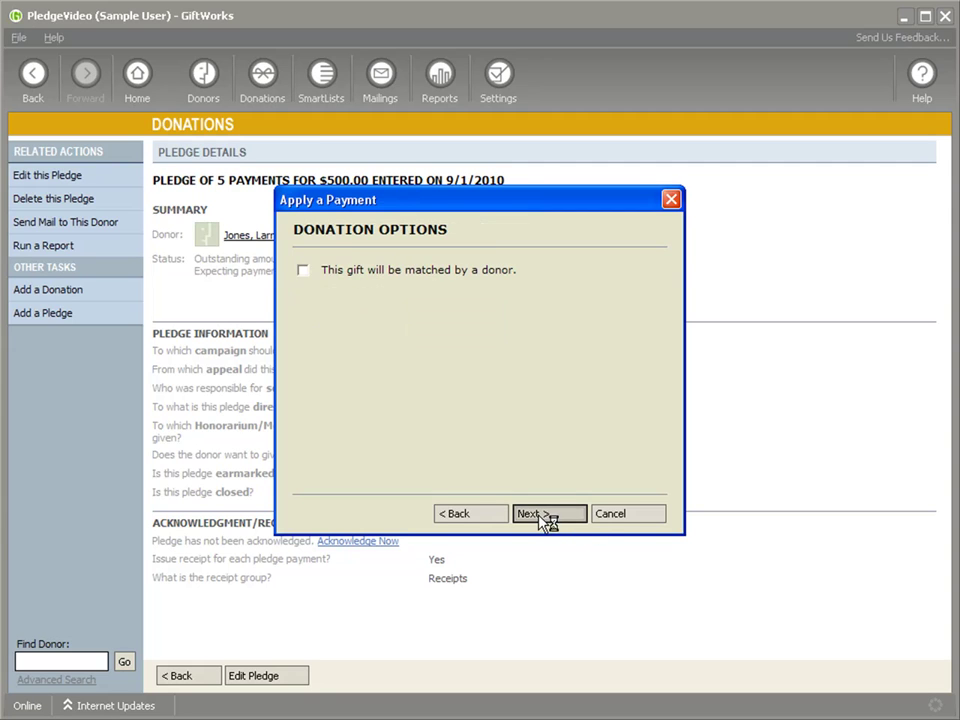
{"action": "left_click", "coordinate": [546, 516]}
{"action": "left_click", "coordinate": [548, 518]}
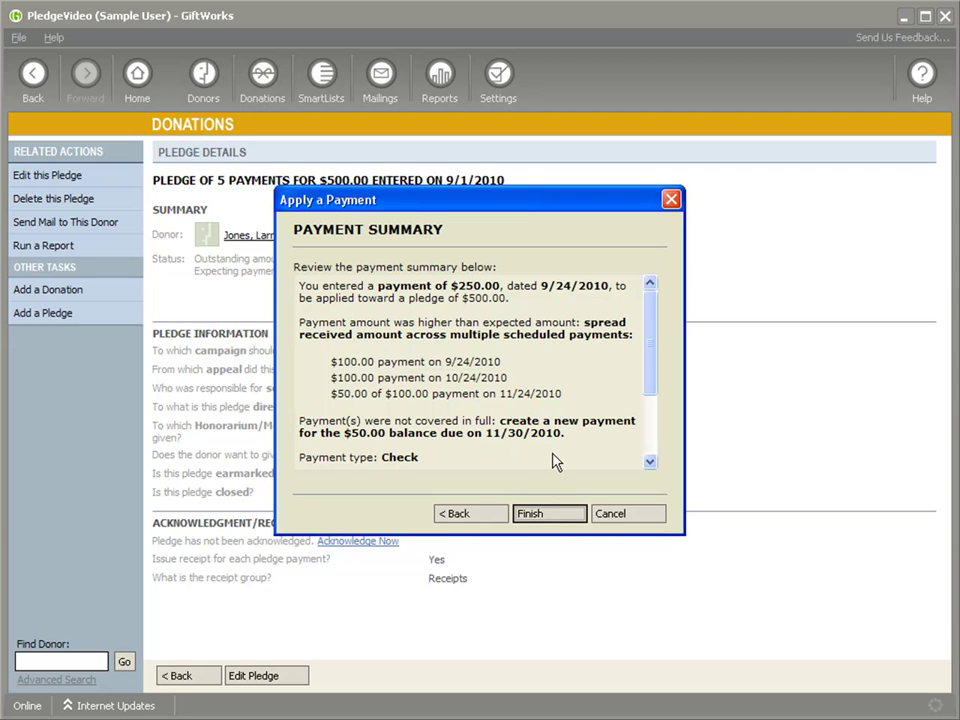
{"action": "left_click", "coordinate": [553, 514]}
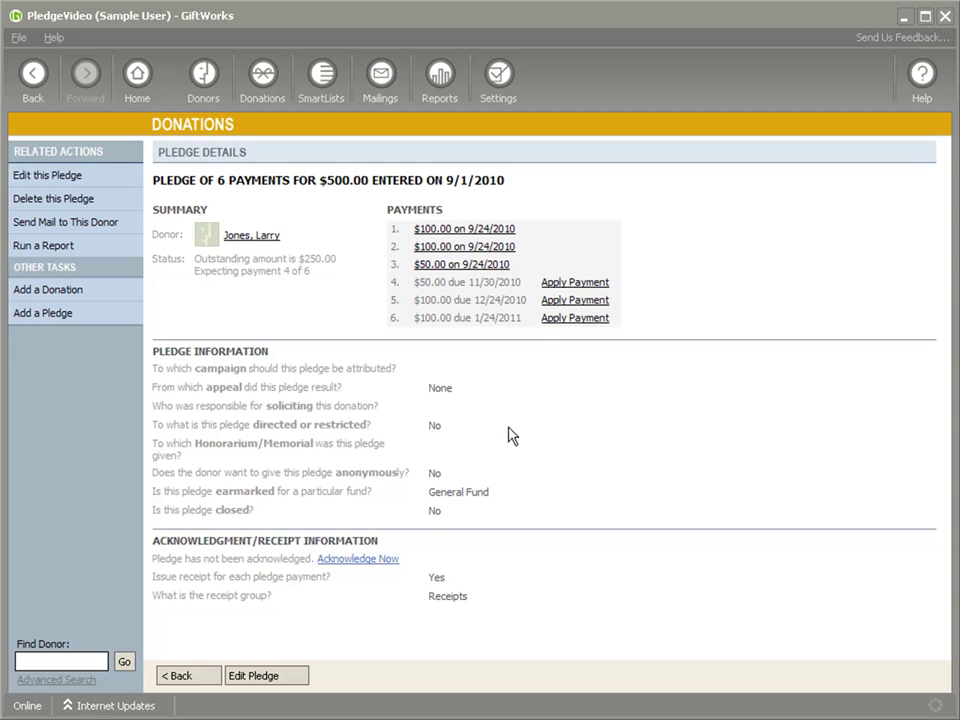
- Open the record of the fourth donor in the latest donor changes list
{"action": "left_click", "coordinate": [551, 286]}
{"action": "left_click", "coordinate": [202, 104]}
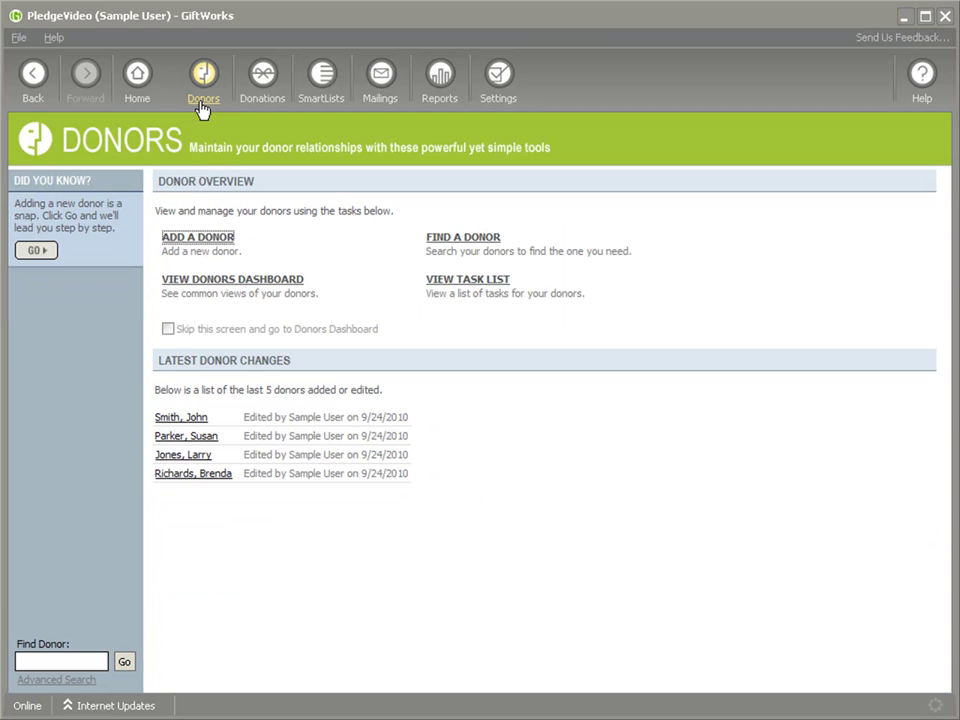
{"action": "left_click", "coordinate": [198, 476]}
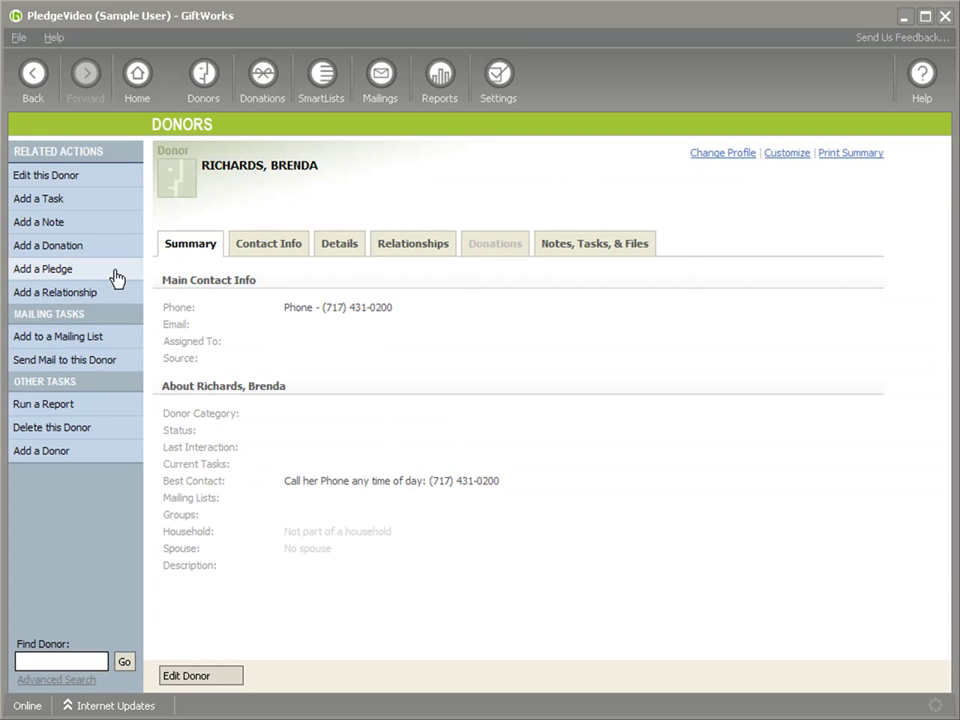
- Add a pledge for this donor with a total amount of $5,000, Check as the expected payment type and one payment
{"action": "left_click", "coordinate": [71, 272]}
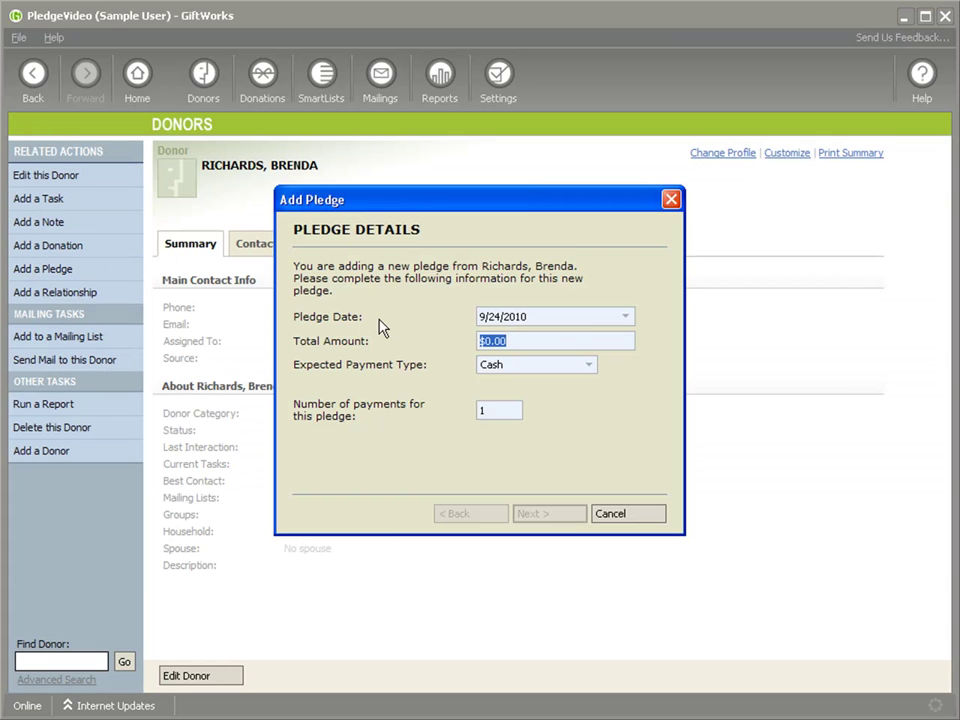
{"action": "type", "text": "5,000"}
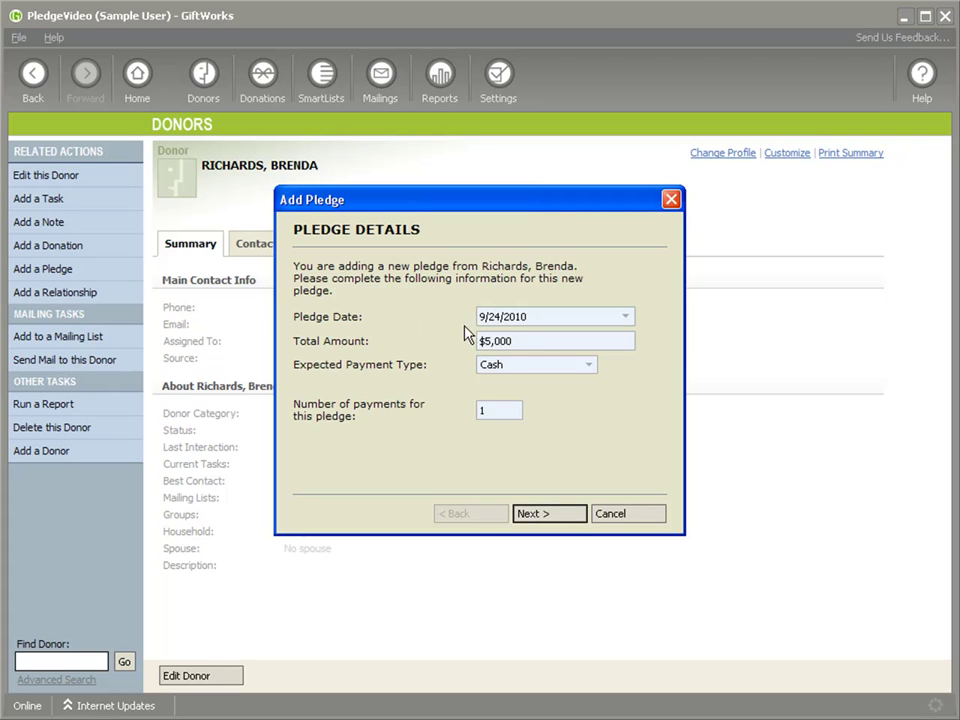
{"action": "left_click", "coordinate": [506, 366]}
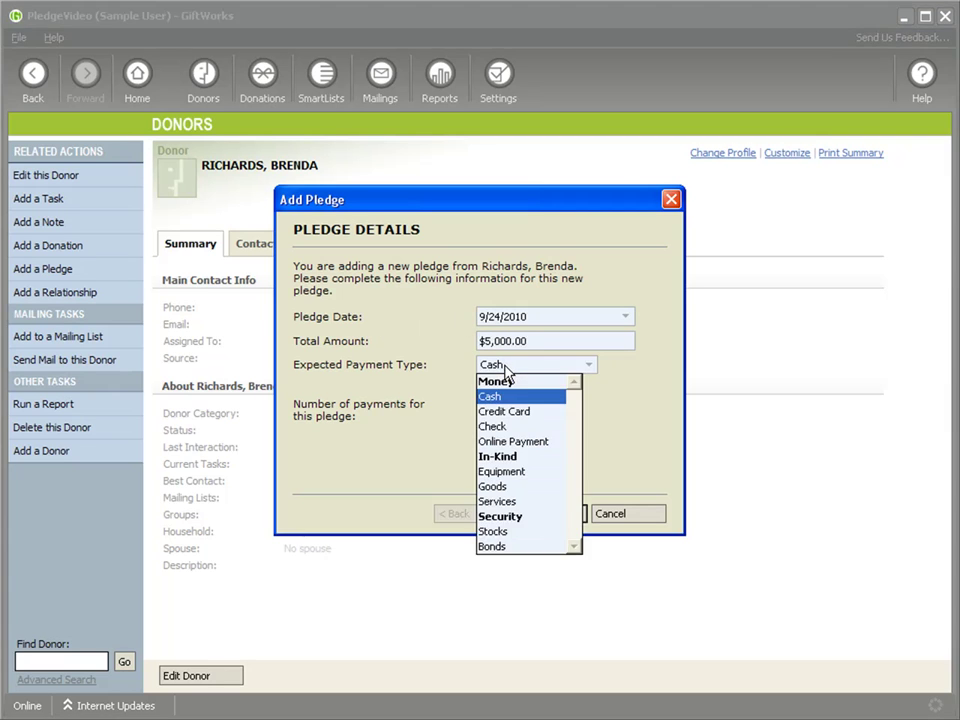
{"action": "left_click", "coordinate": [509, 427]}
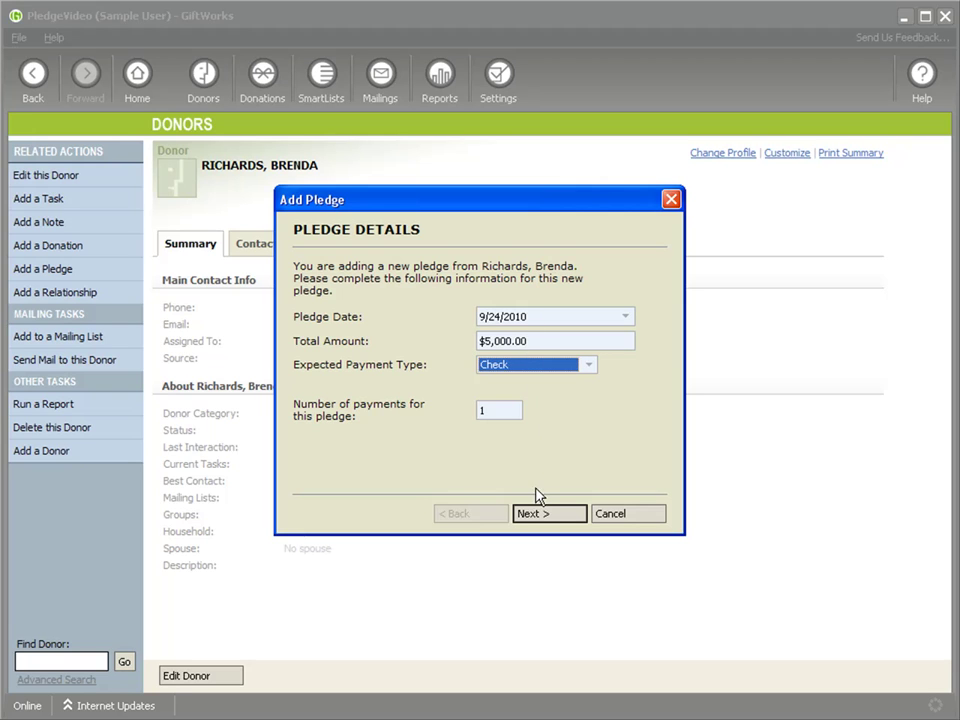
{"action": "left_click", "coordinate": [540, 512]}
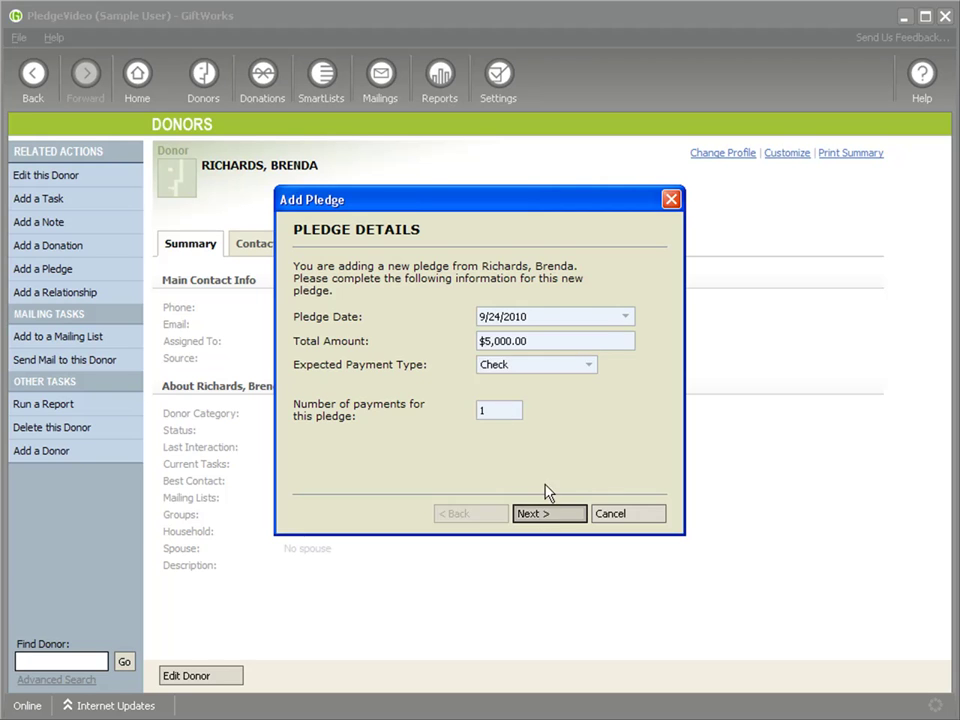
- Set the expected payment date to 12/31/2010 and complete the pledge with the default options
{"action": "type", "text": "12"}
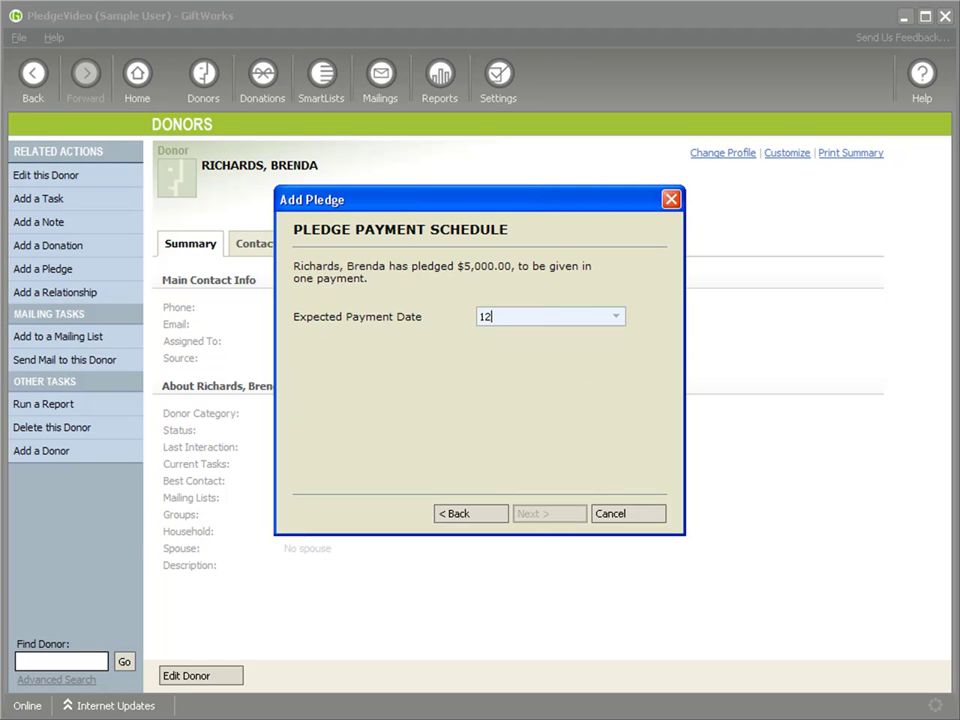
{"action": "type", "text": "/31/2010"}
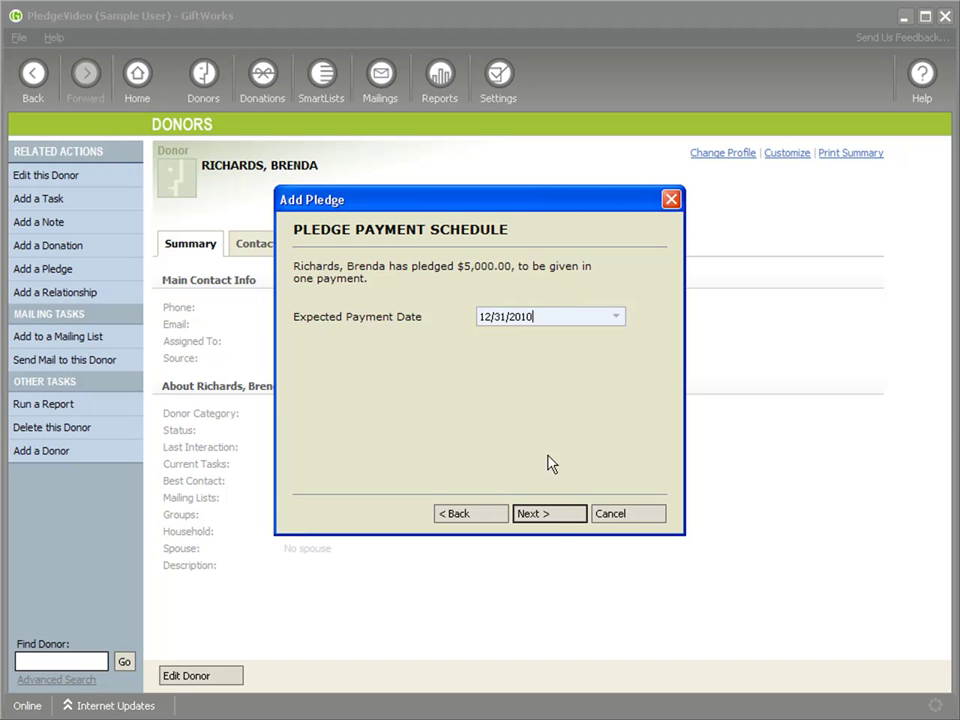
{"action": "left_click", "coordinate": [551, 514]}
{"action": "left_click", "coordinate": [551, 514]}
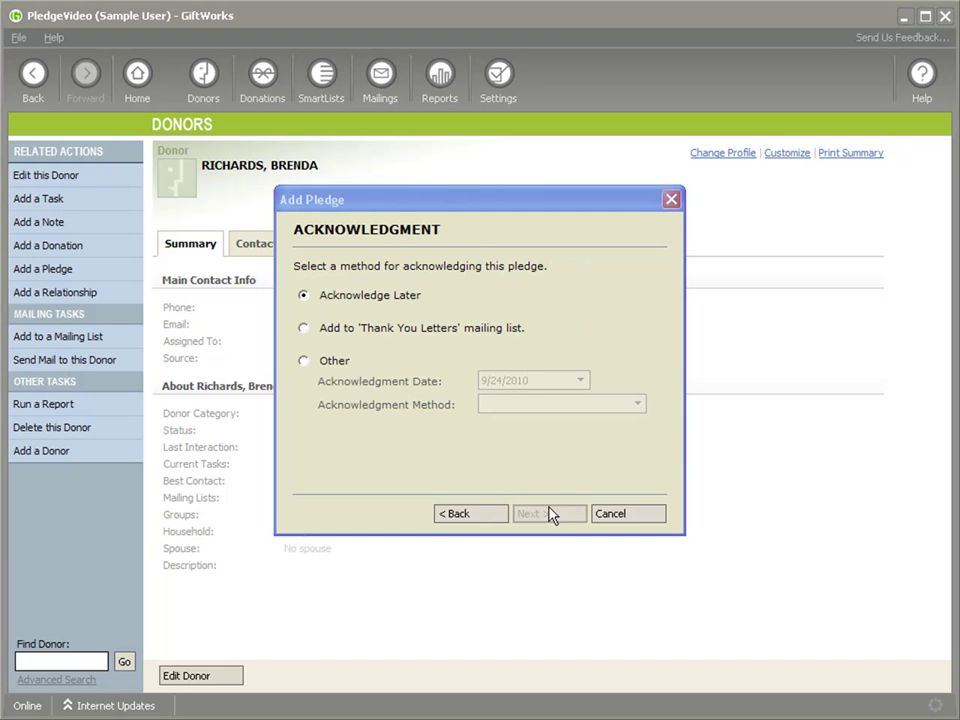
{"action": "left_click", "coordinate": [199, 677]}
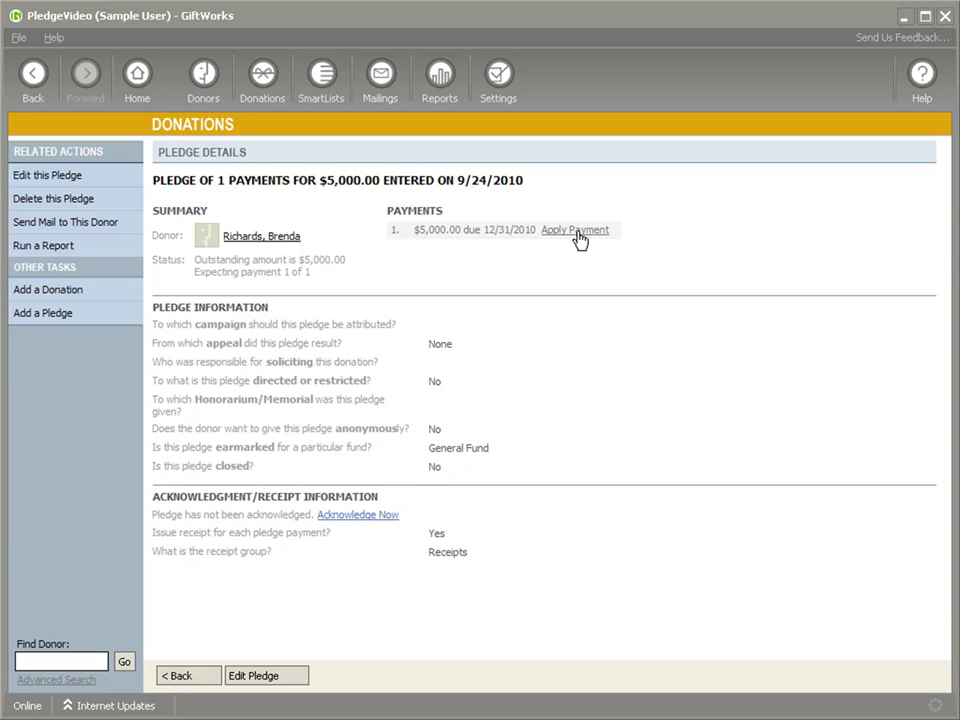
- Apply a $1,500 payment to the new pledge and create a new payment for the balance, expected on 12/31/2010
{"action": "left_click", "coordinate": [575, 231]}
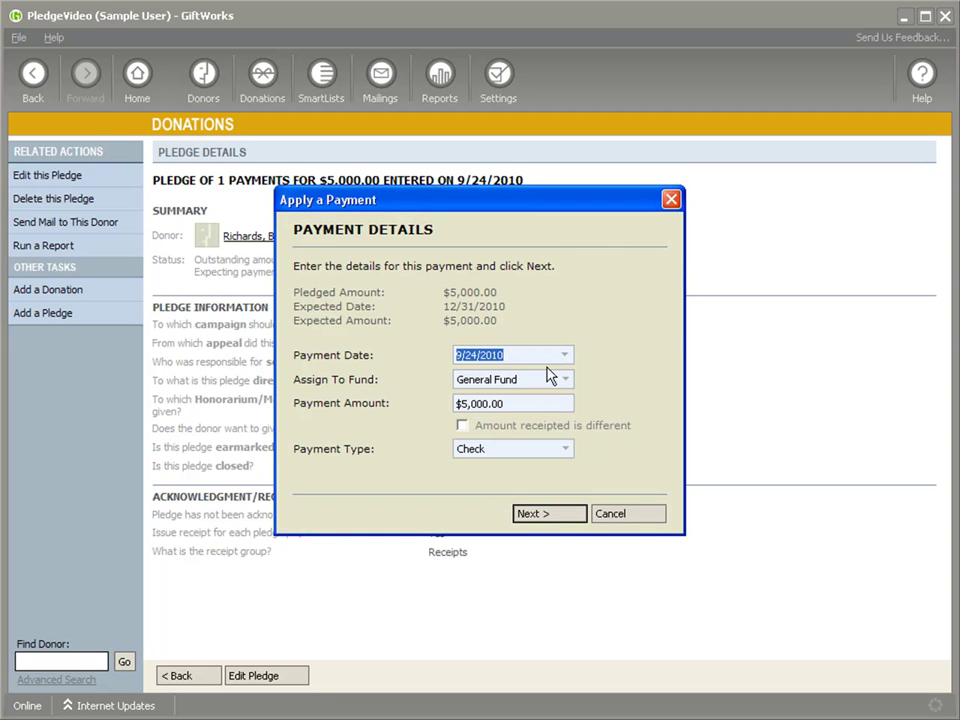
{"action": "left_click", "coordinate": [518, 401]}
{"action": "type", "text": "$1,500"}
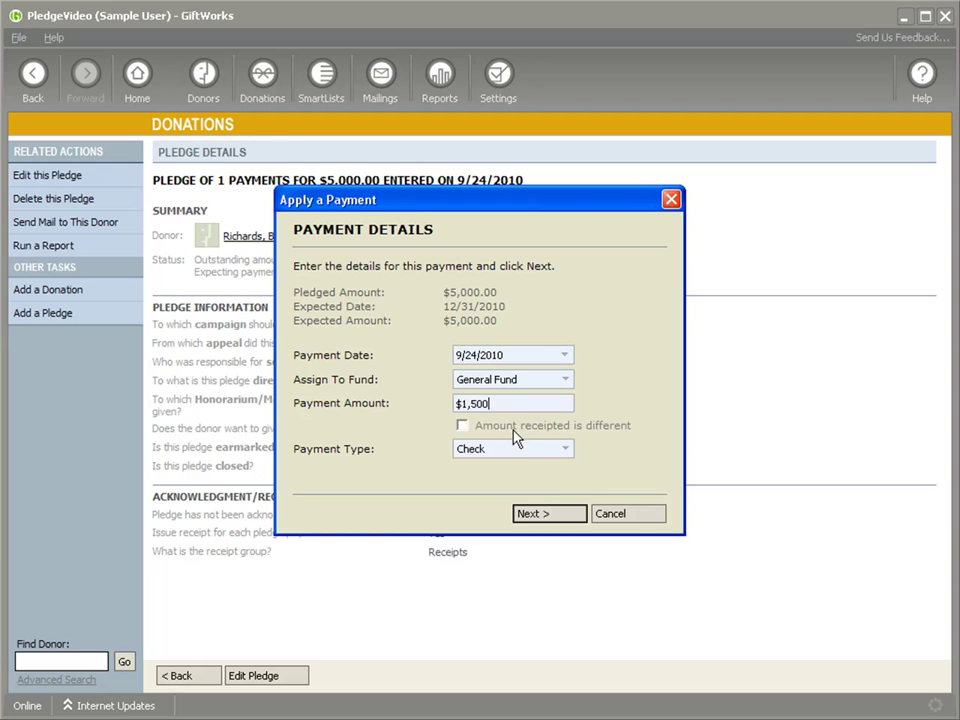
{"action": "left_click", "coordinate": [546, 514]}
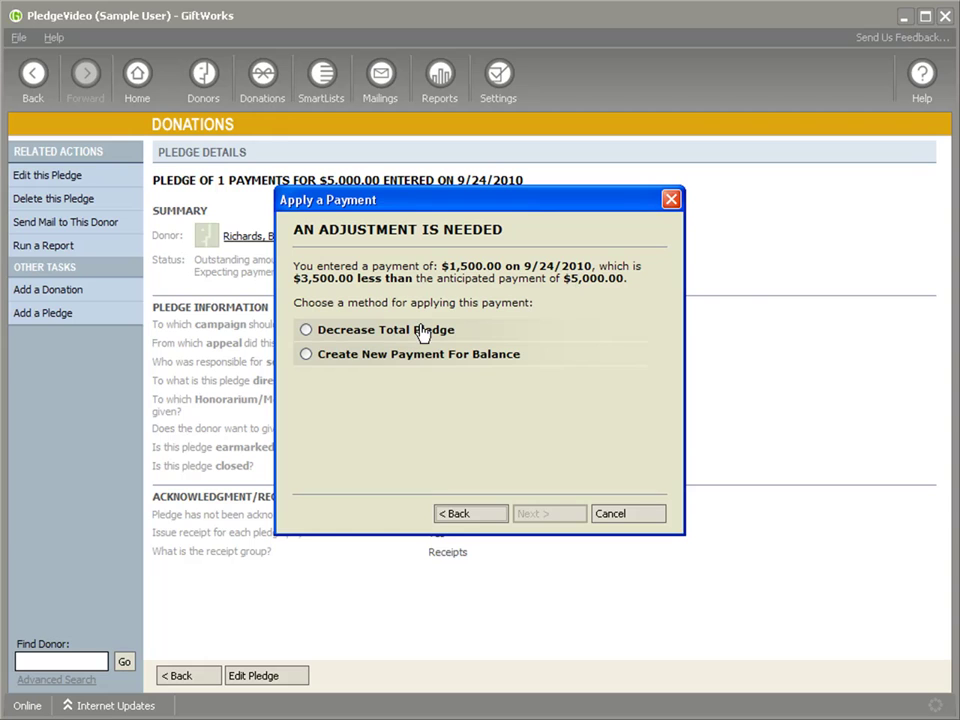
{"action": "left_click", "coordinate": [306, 354]}
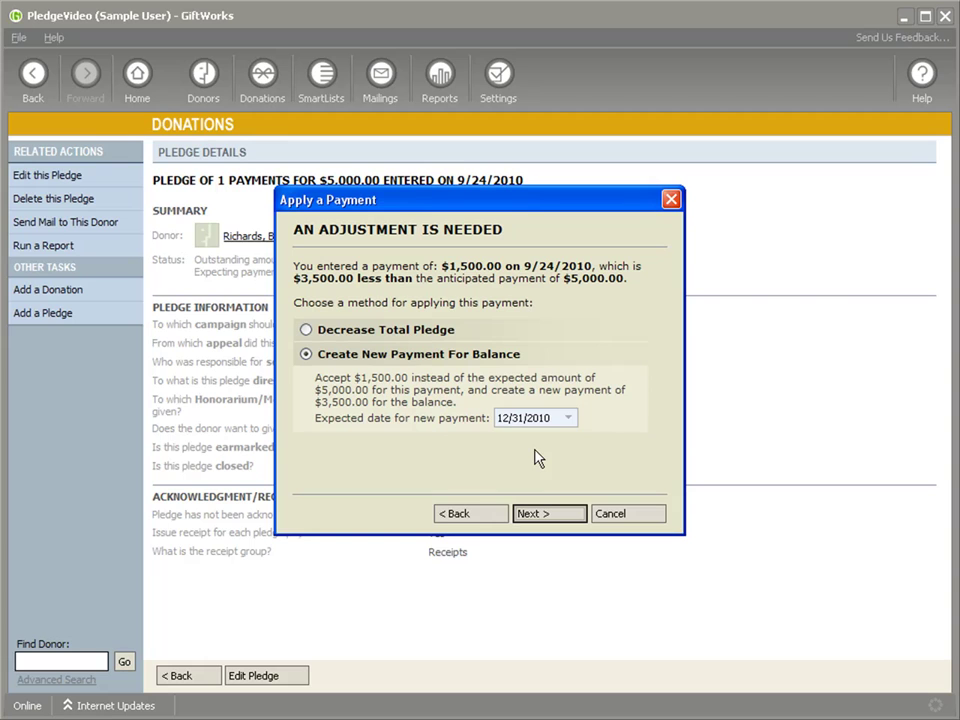
{"action": "left_click", "coordinate": [553, 512]}
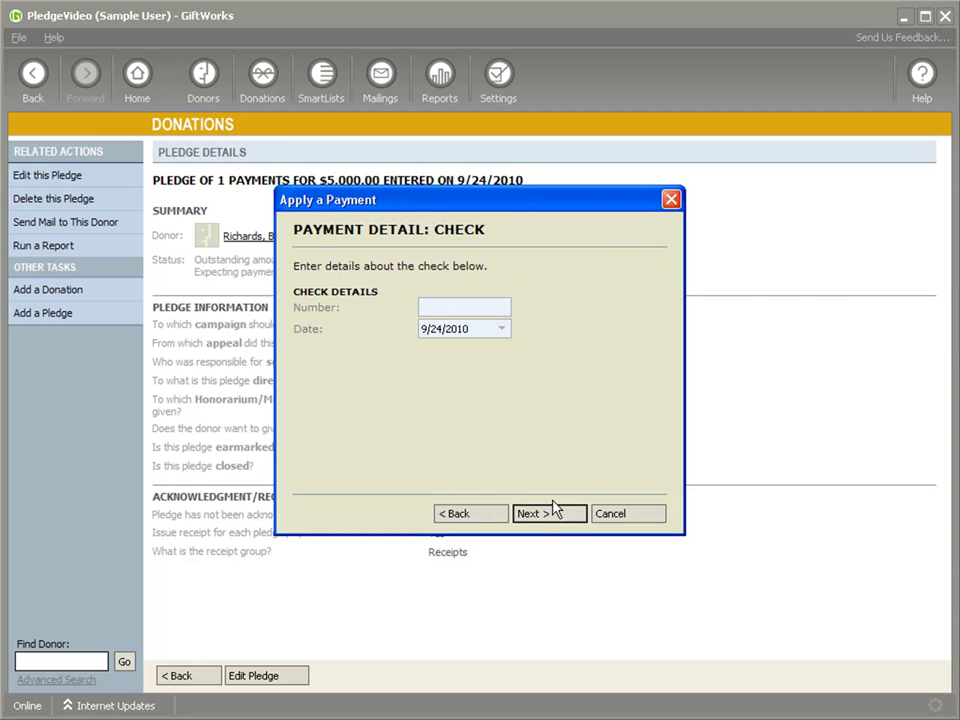
- Fill in the check number for the $1,500 payment and finish it with the default matching, acknowledgment and receipt options
{"action": "type", "text": "1234"}
{"action": "left_click", "coordinate": [563, 516]}
{"action": "left_click", "coordinate": [548, 513]}
{"action": "left_click", "coordinate": [548, 513]}
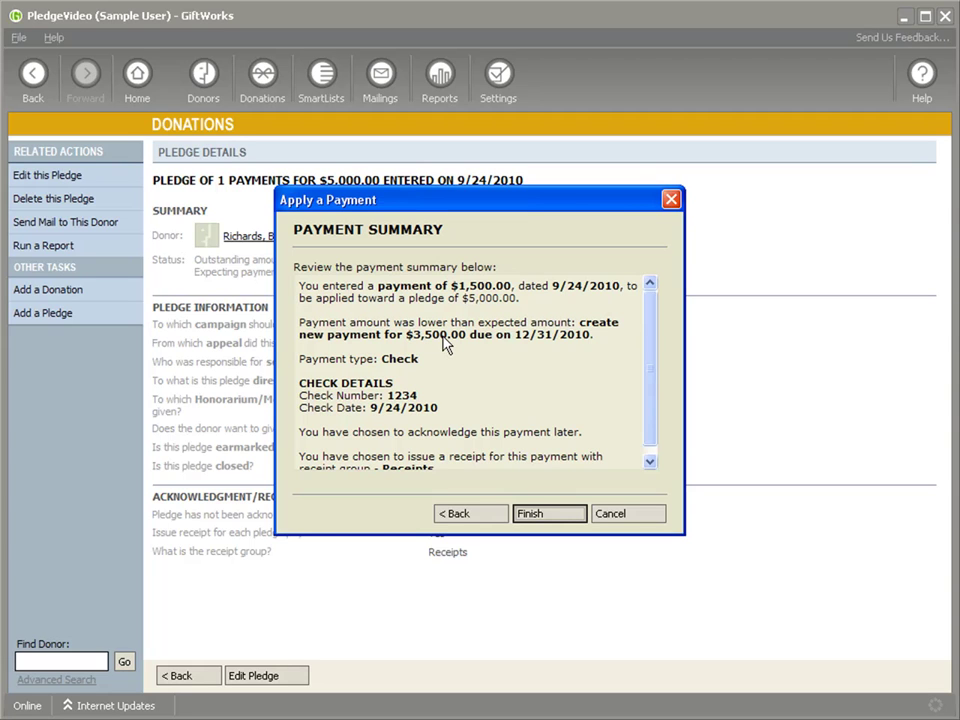
{"action": "left_click", "coordinate": [553, 515]}
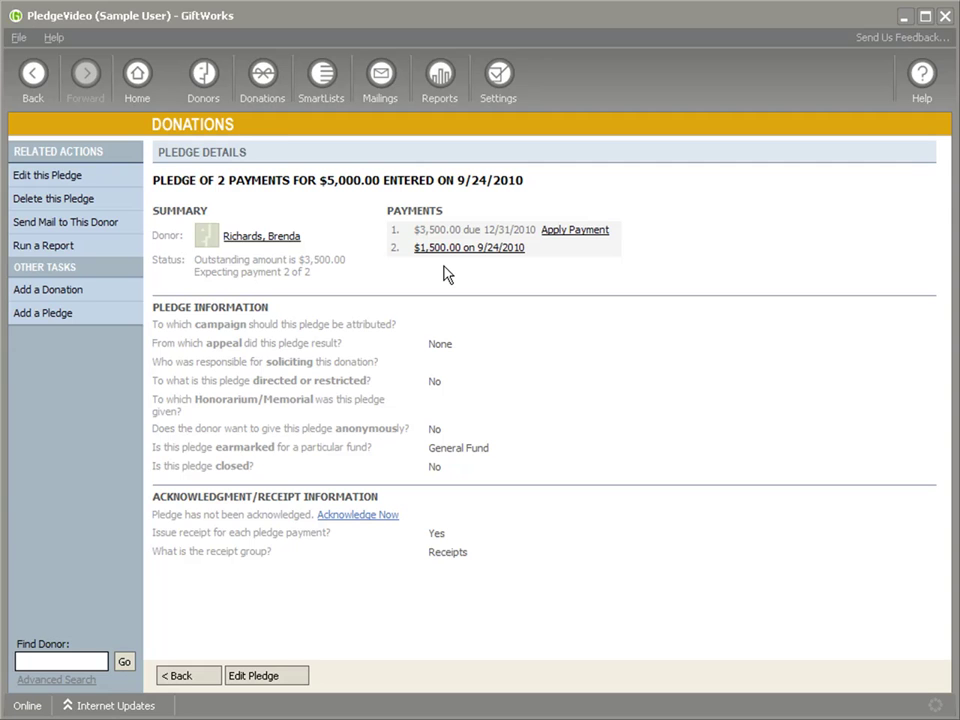
- Apply a $1,000 payment to the remaining installment and create a new payment for the balance, expected on 12/31/2010
{"action": "left_click", "coordinate": [553, 238]}
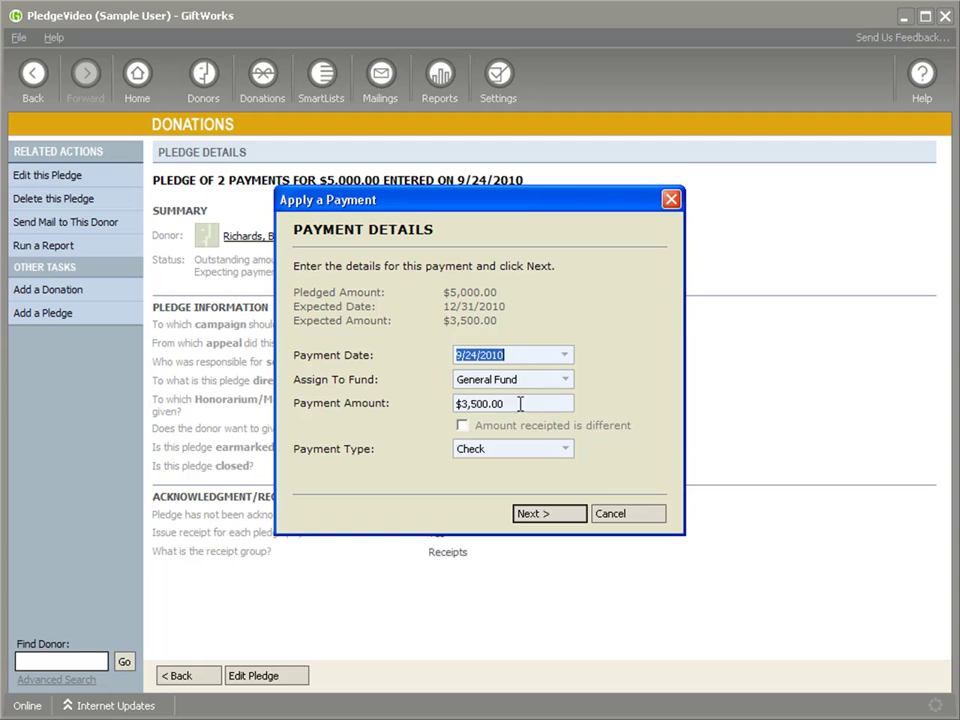
{"action": "left_click_drag", "start_coordinate": [520, 403], "coordinate": [449, 410]}
{"action": "type", "text": "$1,000"}
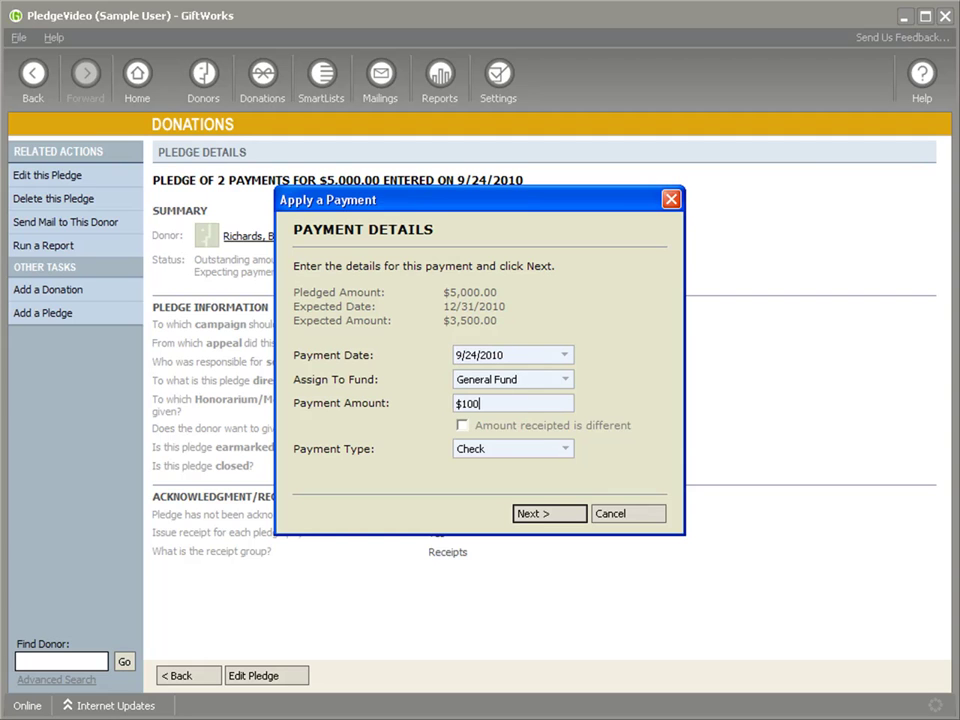
{"action": "left_click", "coordinate": [561, 514]}
{"action": "left_click", "coordinate": [345, 355]}
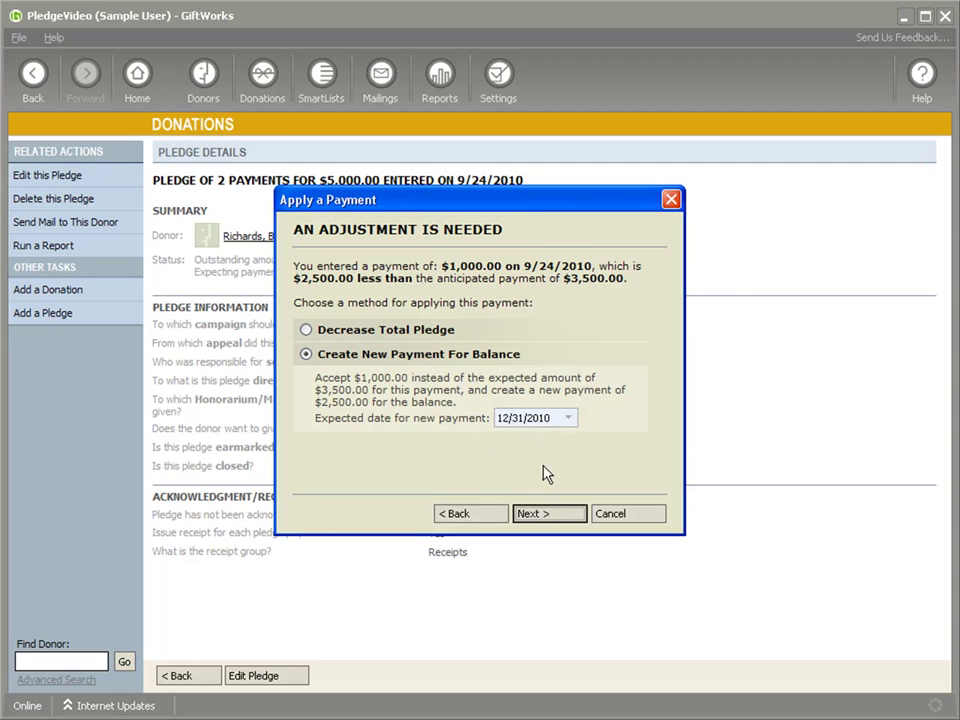
{"action": "left_click", "coordinate": [552, 513]}
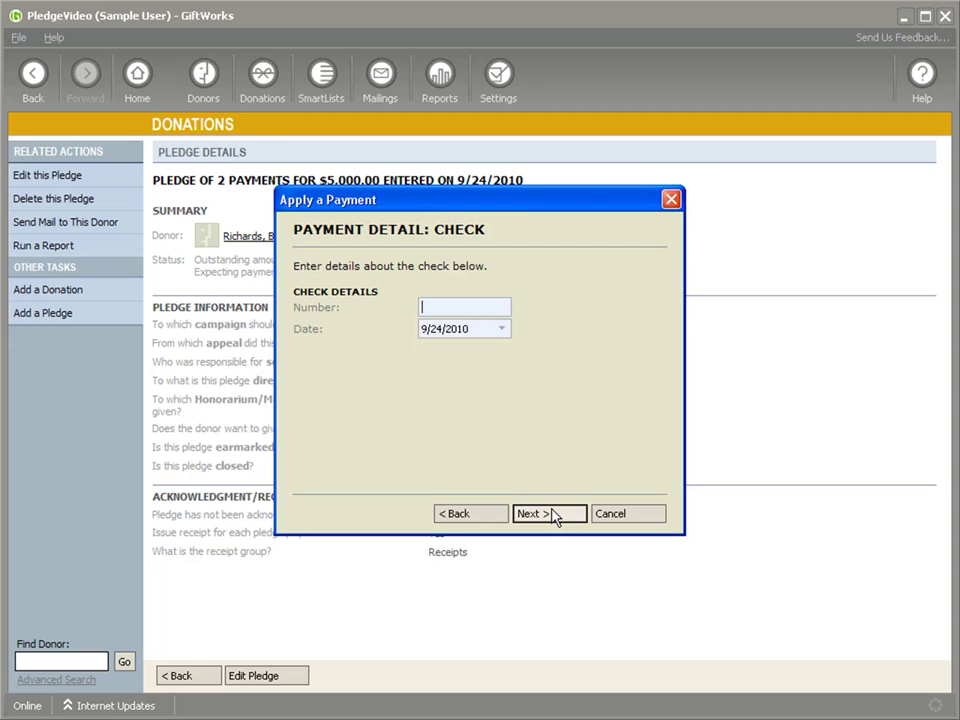
- Fill in the check number for the $1,000 payment and finish it with the default matching, acknowledgment and receipt options
{"action": "type", "text": "134"}
{"action": "left_click", "coordinate": [556, 520]}
{"action": "left_click", "coordinate": [554, 520]}
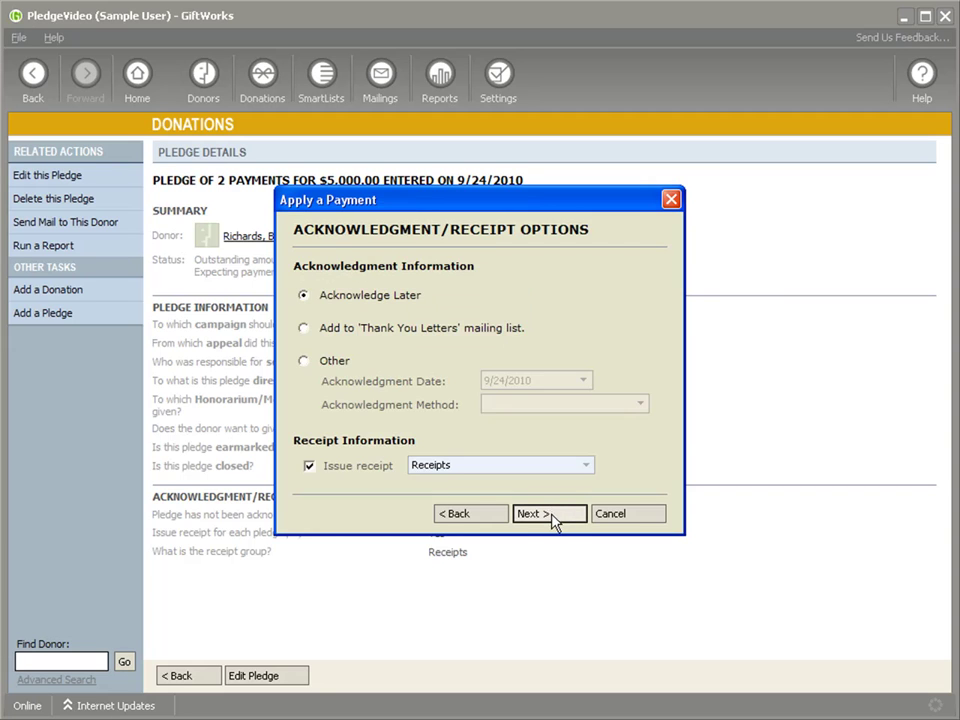
{"action": "left_click", "coordinate": [553, 520]}
{"action": "left_click", "coordinate": [556, 520]}
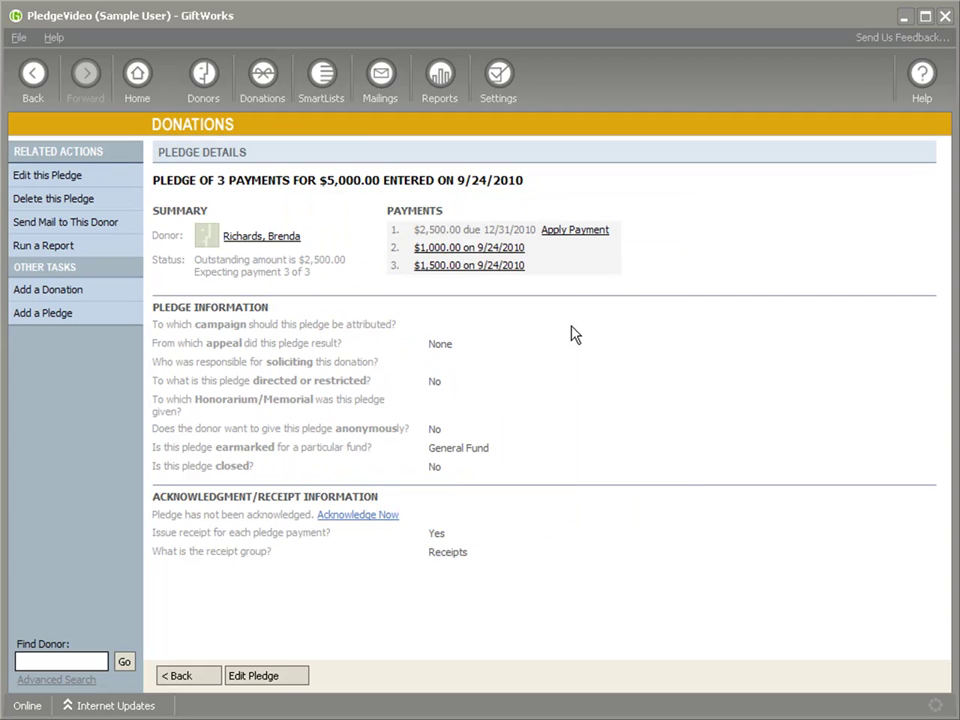